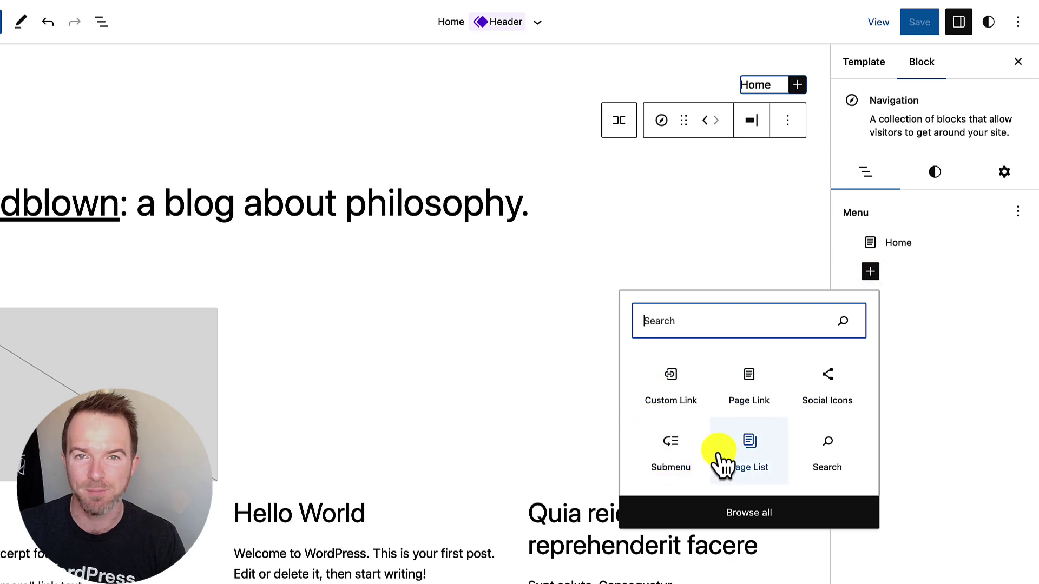
Add Hello World and Quia reiciendis custom links, then a Cumque iure totam repudiandae beatae page link
left_click(671, 386)
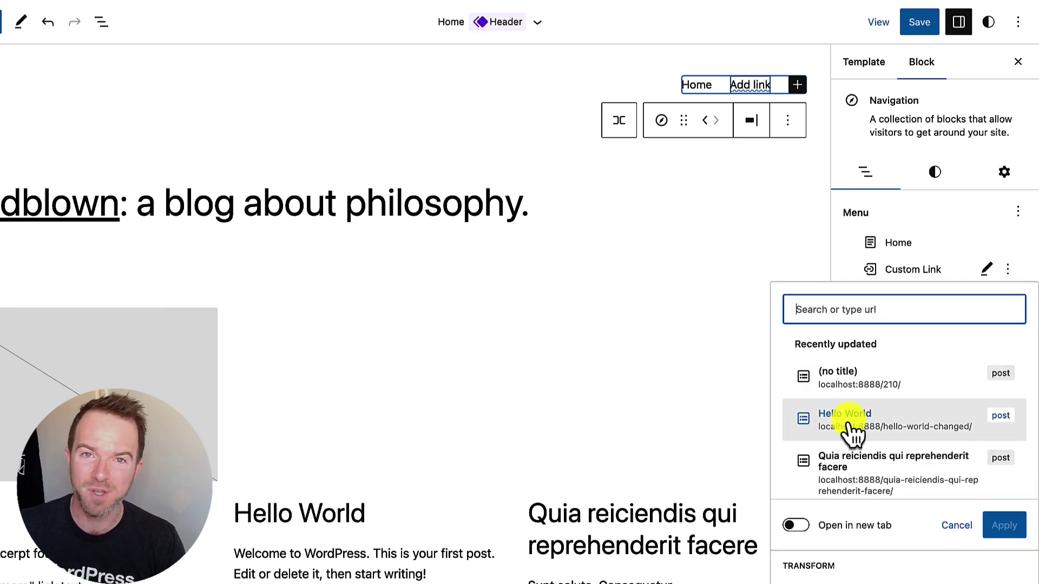
left_click(854, 427)
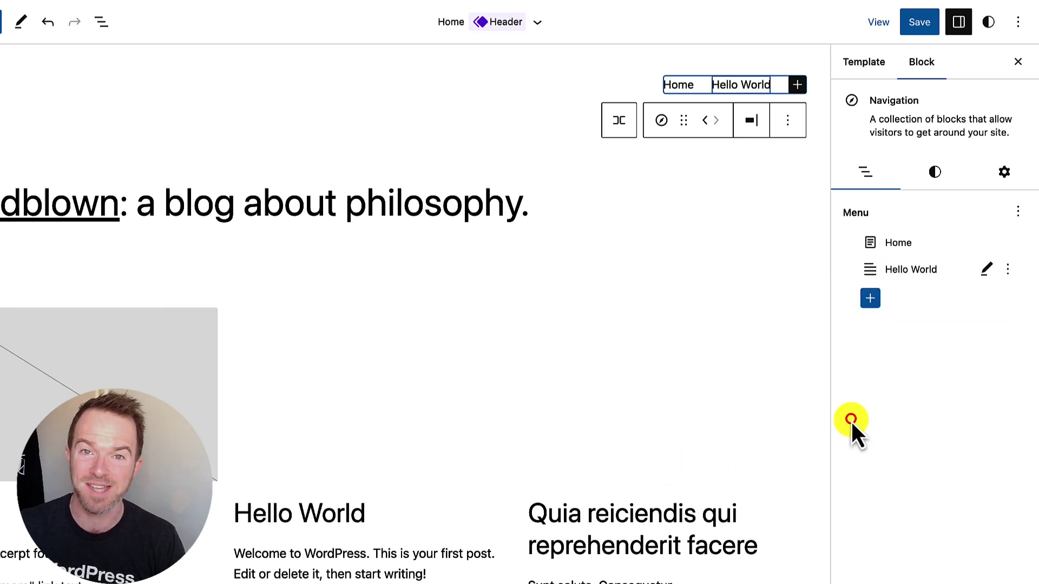
left_click(869, 298)
left_click(672, 424)
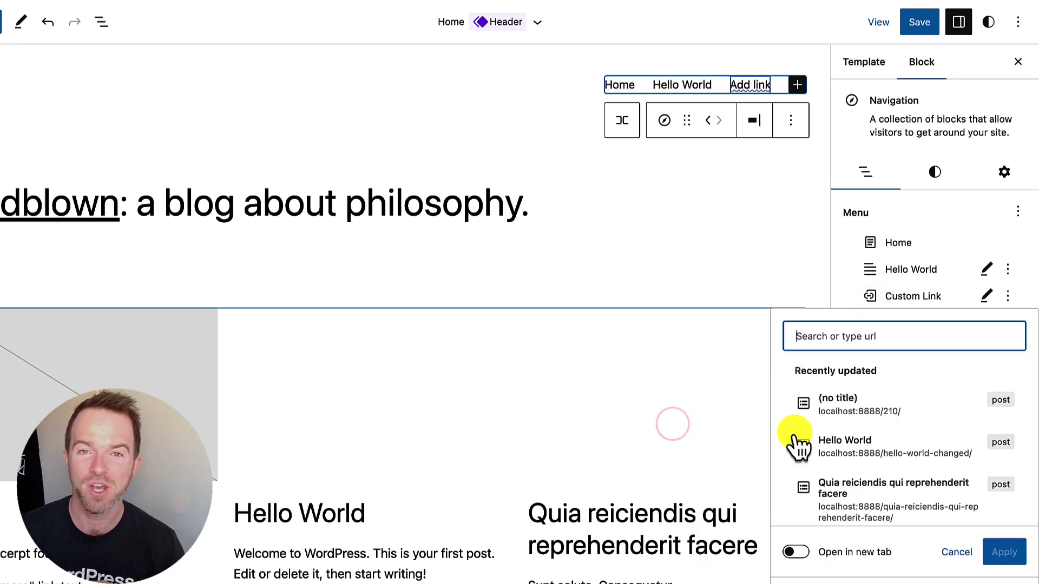
left_click(900, 483)
left_click(870, 324)
left_click(745, 427)
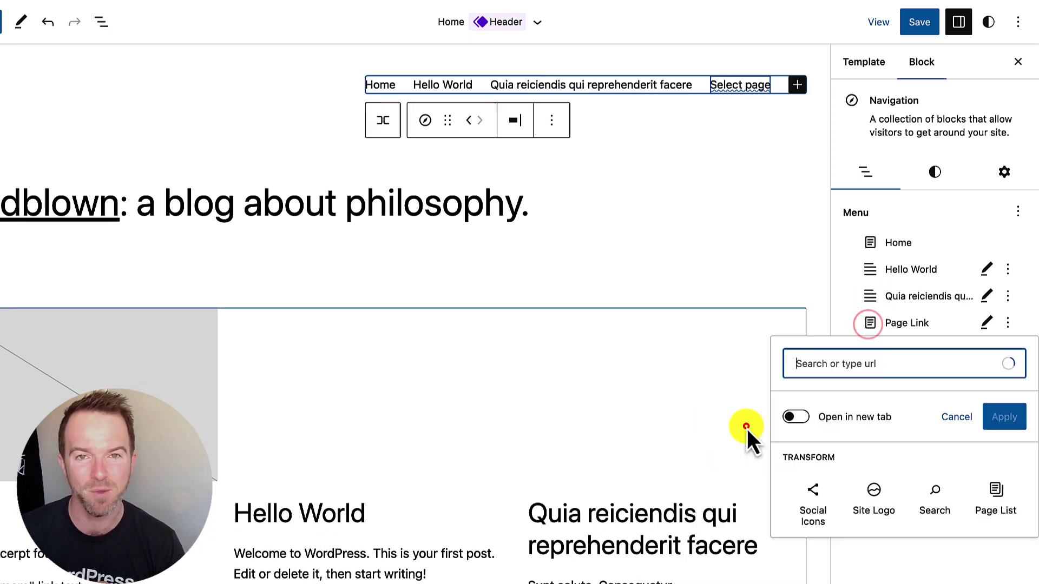
left_click(879, 426)
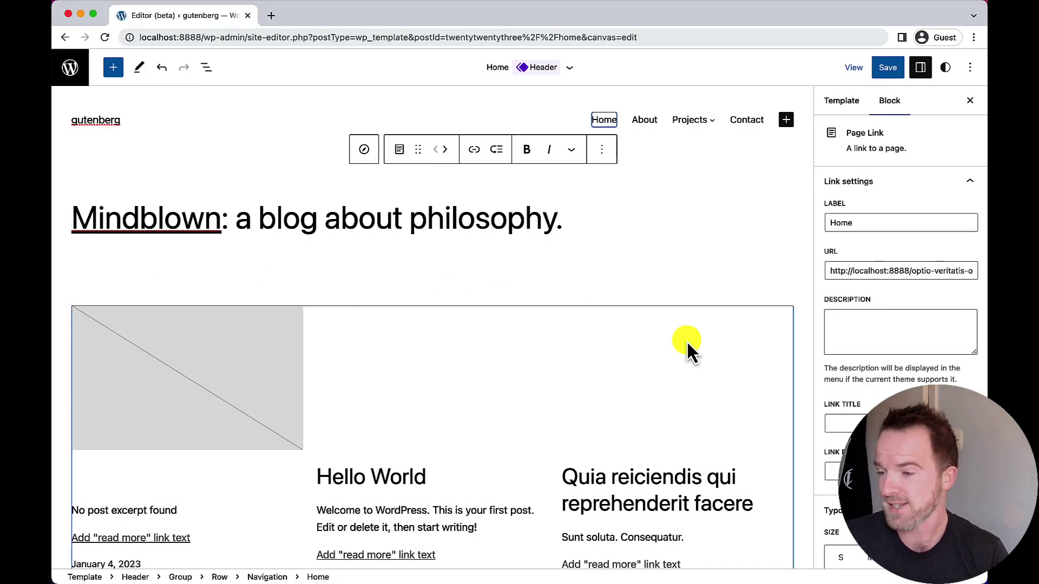
double_click(606, 118)
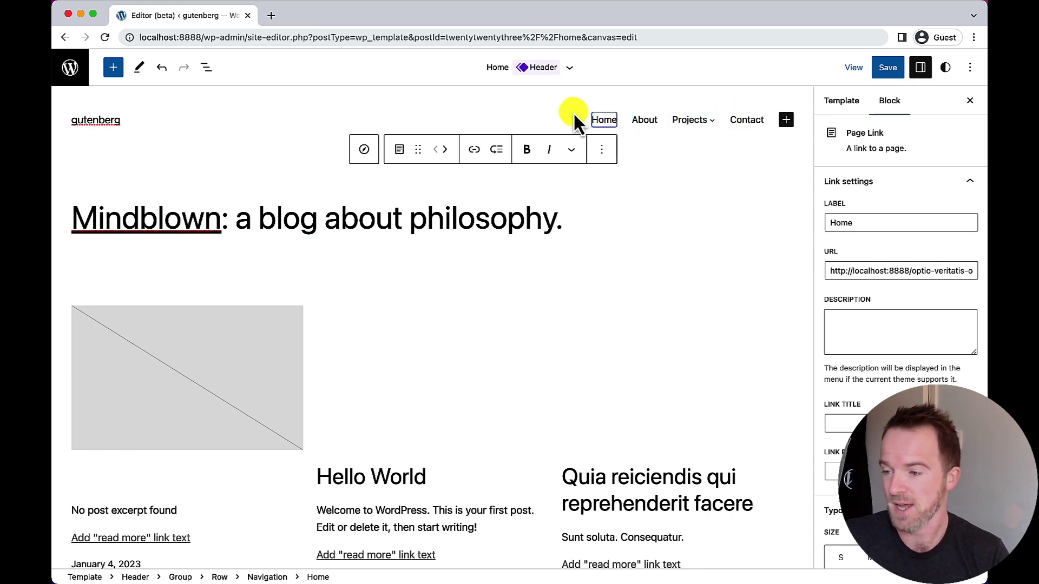
left_click(644, 119)
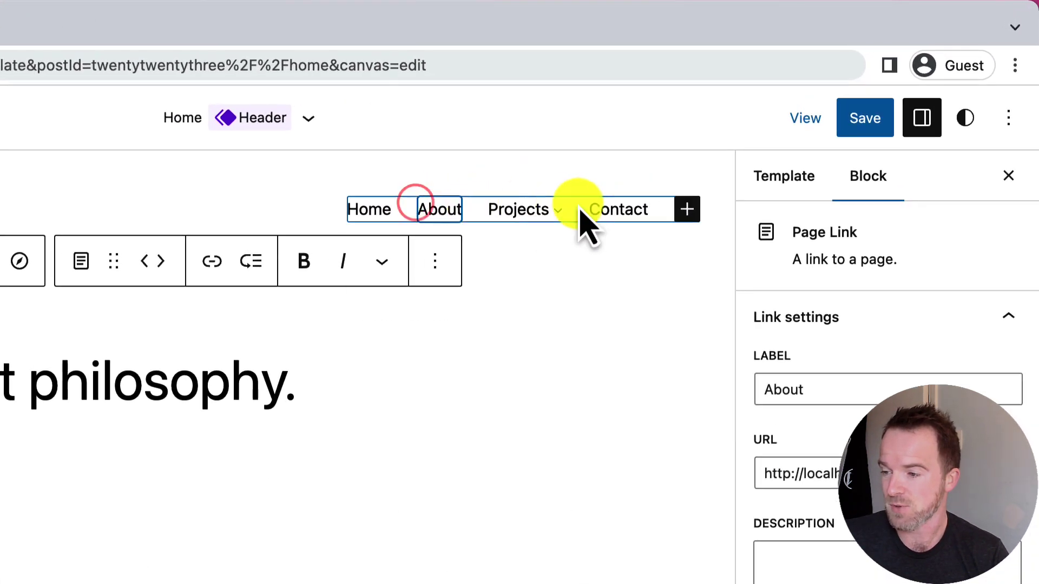
left_click(620, 209)
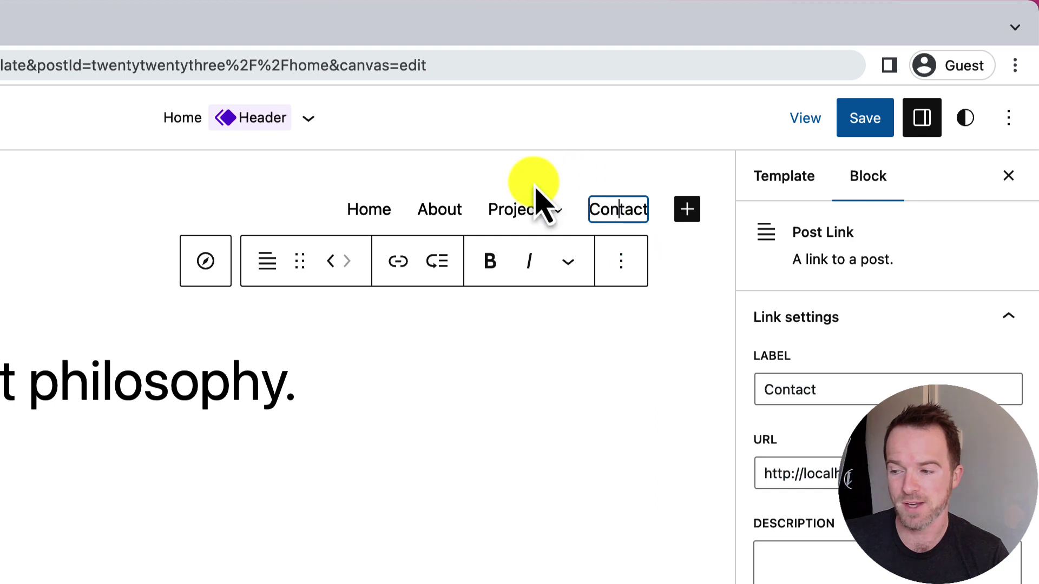
mouse_move(527, 214)
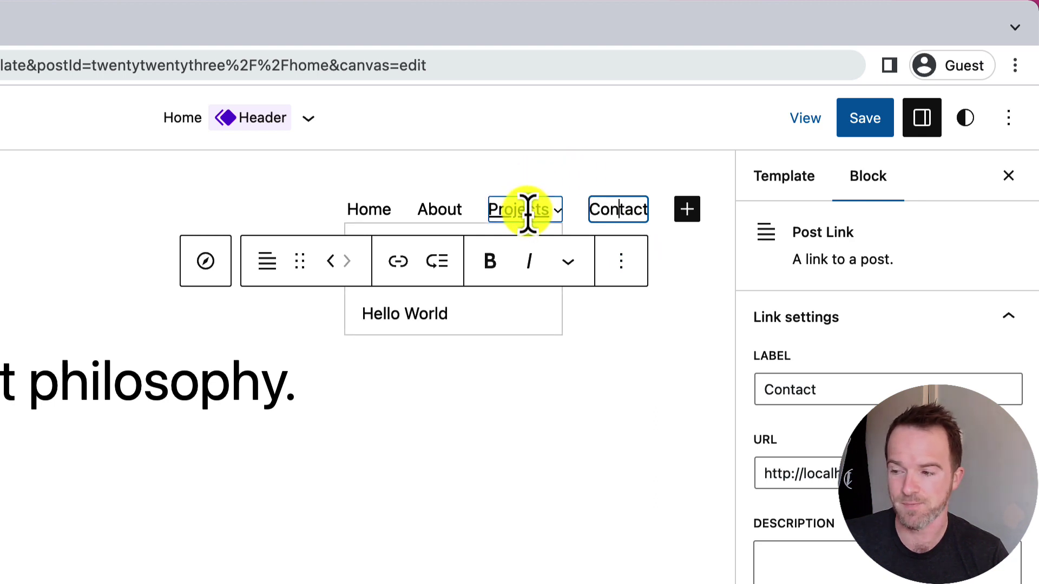
left_click(528, 211)
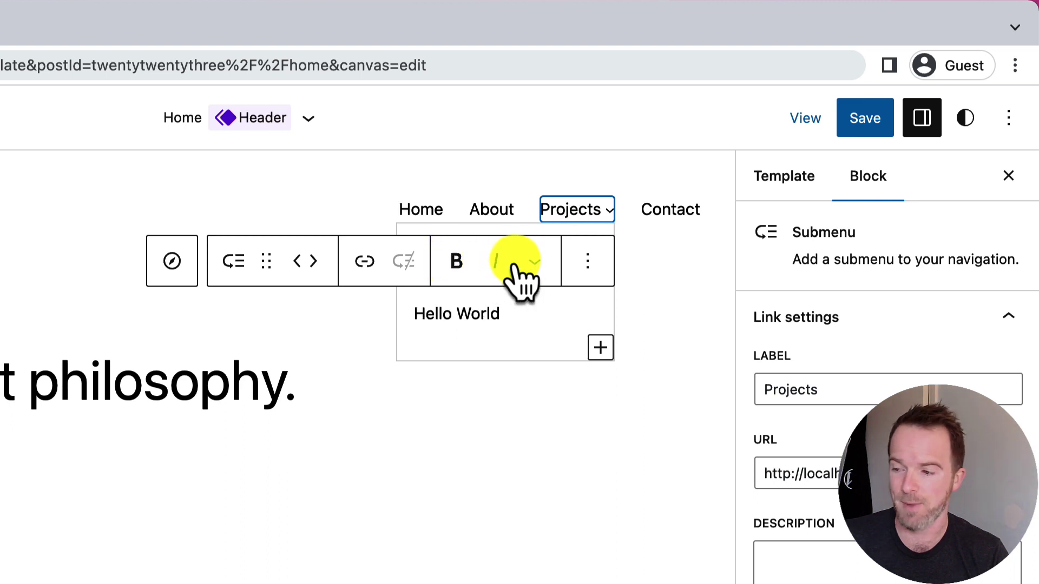
left_click(468, 230)
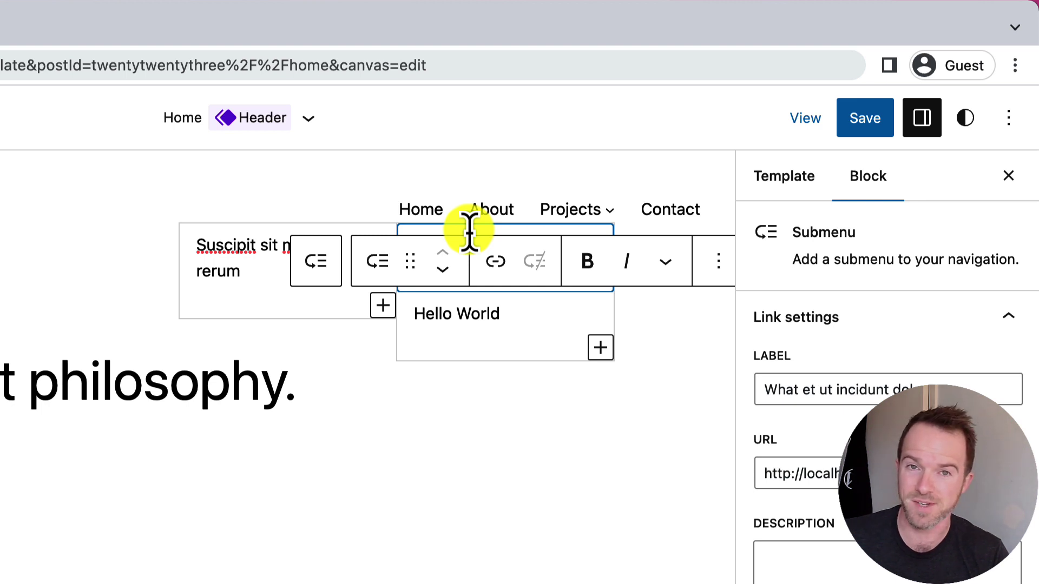
Select Hello World under Projects, then drag Suscipit sit mollitia rerum out of its nested submenu
left_click(470, 305)
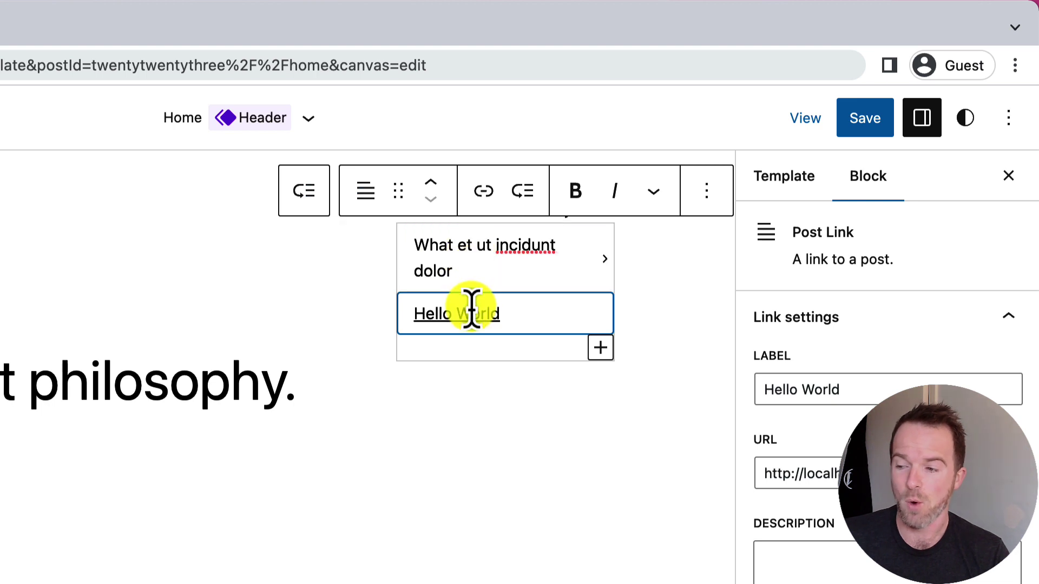
mouse_move(471, 271)
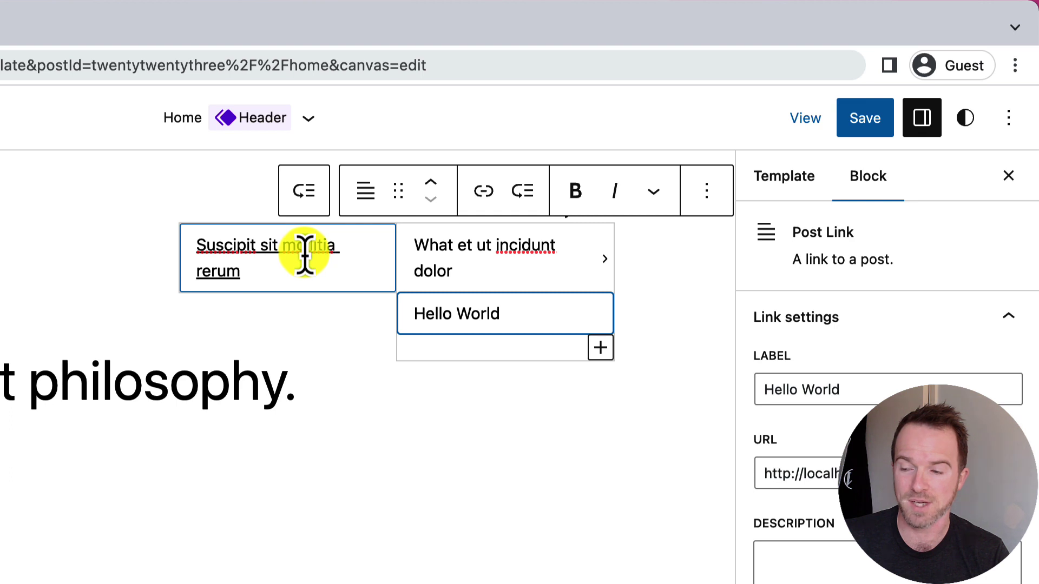
left_click_drag(297, 274, 279, 327)
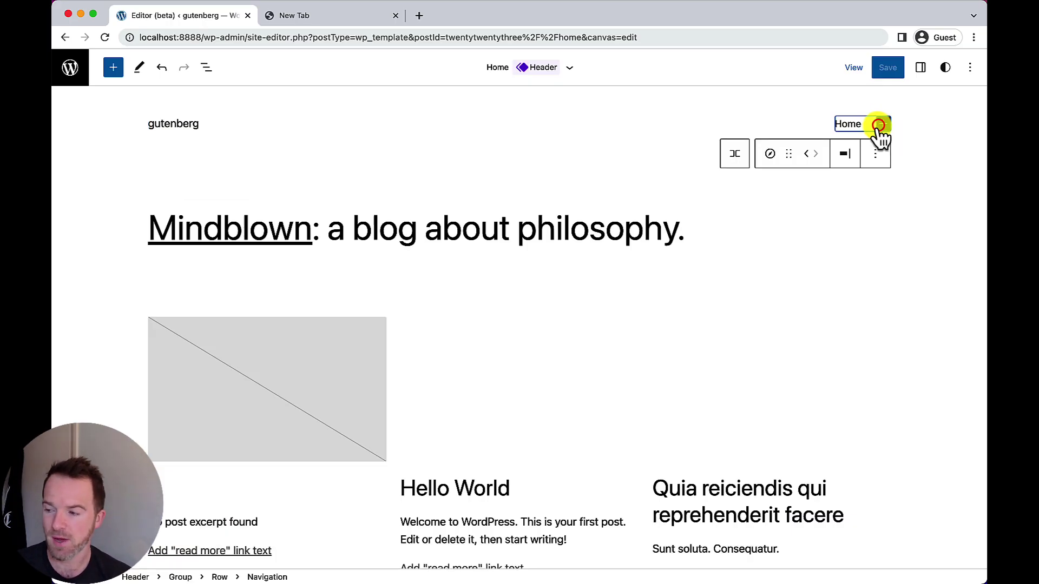
Open and close the Transform options, then show the navigation block's settings sidebar
left_click(769, 154)
left_click(770, 155)
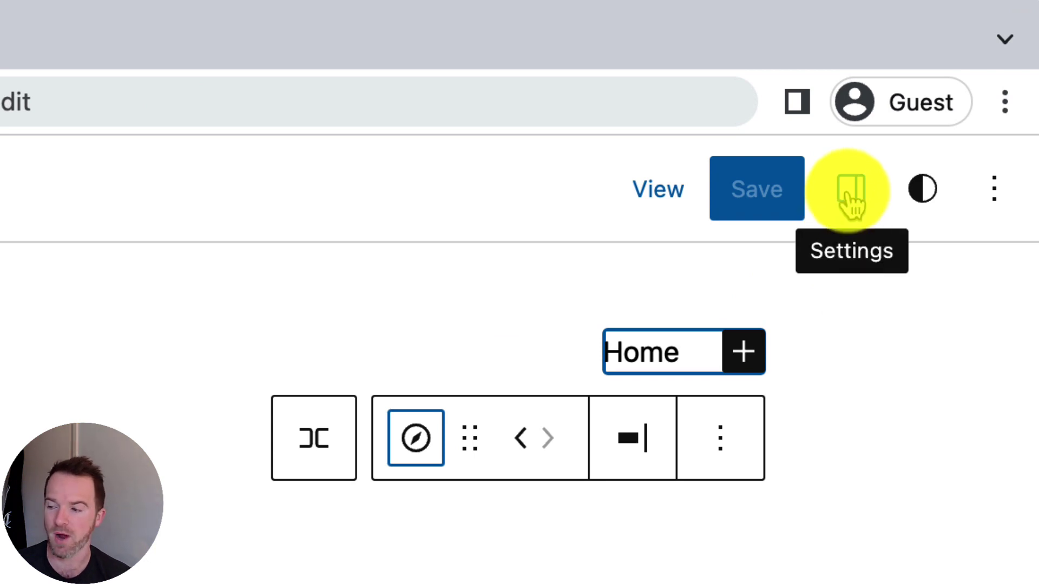
left_click(852, 198)
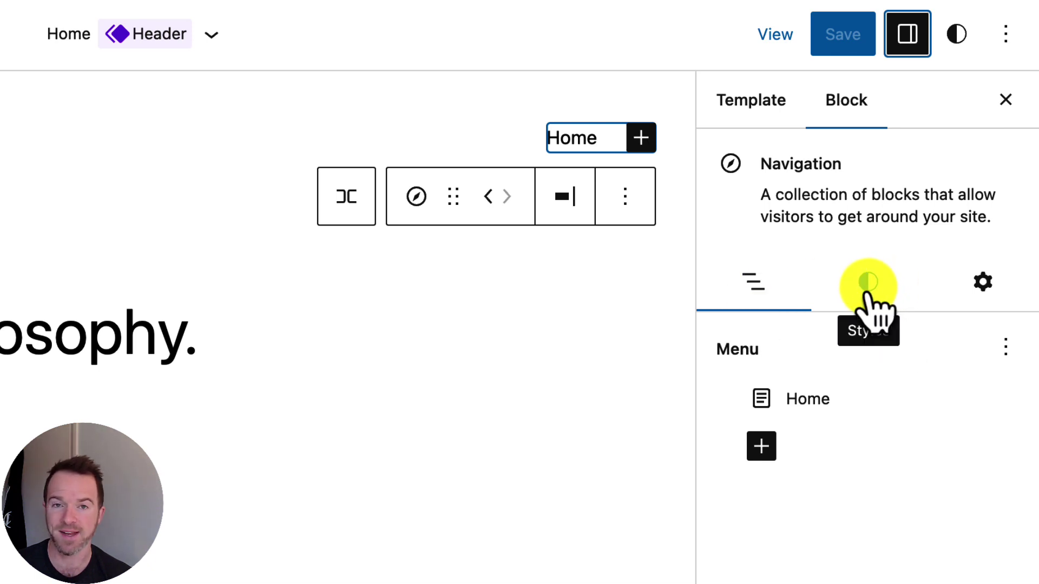
left_click(868, 284)
left_click(991, 297)
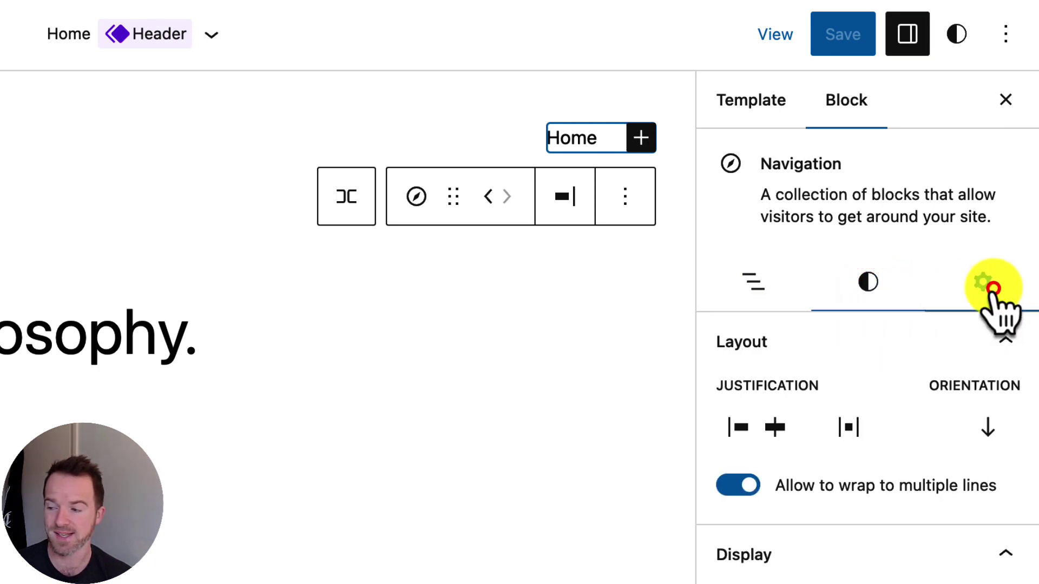
left_click(756, 283)
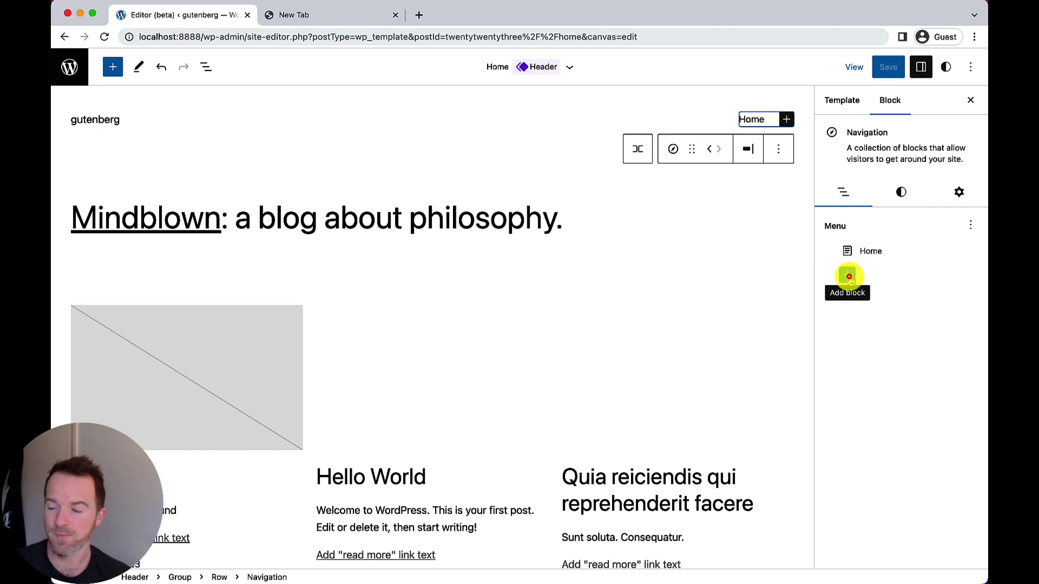
Add Hello World and Quia reiciendis custom links plus a Cumque iure totam page link after Home
left_click(849, 277)
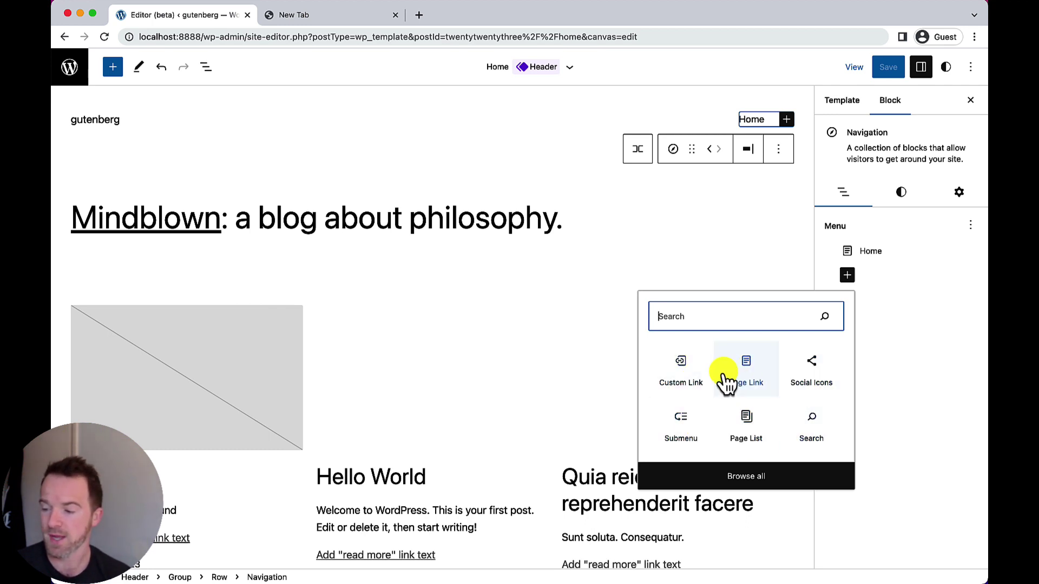
left_click(681, 371)
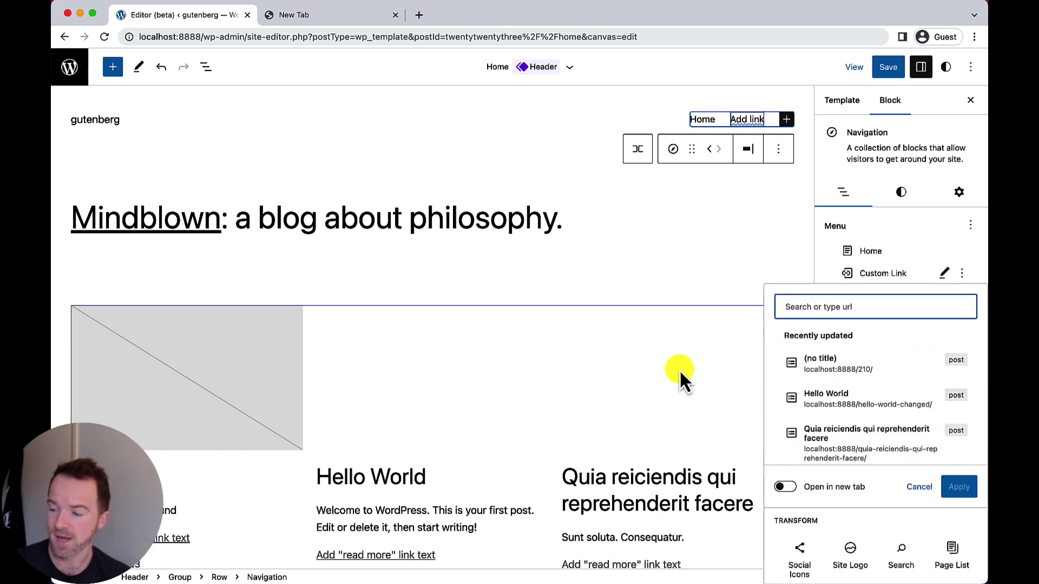
left_click(833, 403)
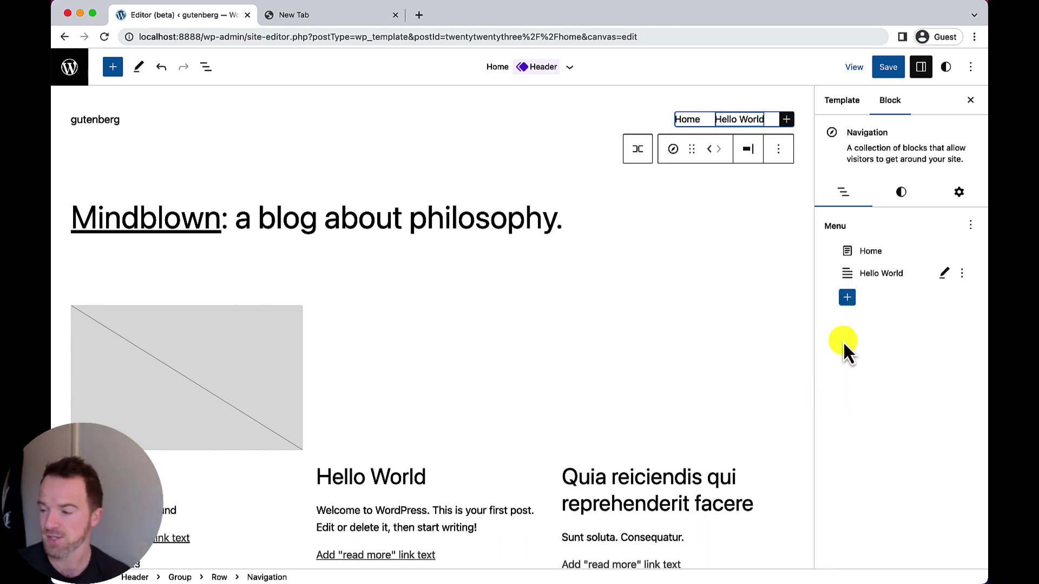
left_click(848, 299)
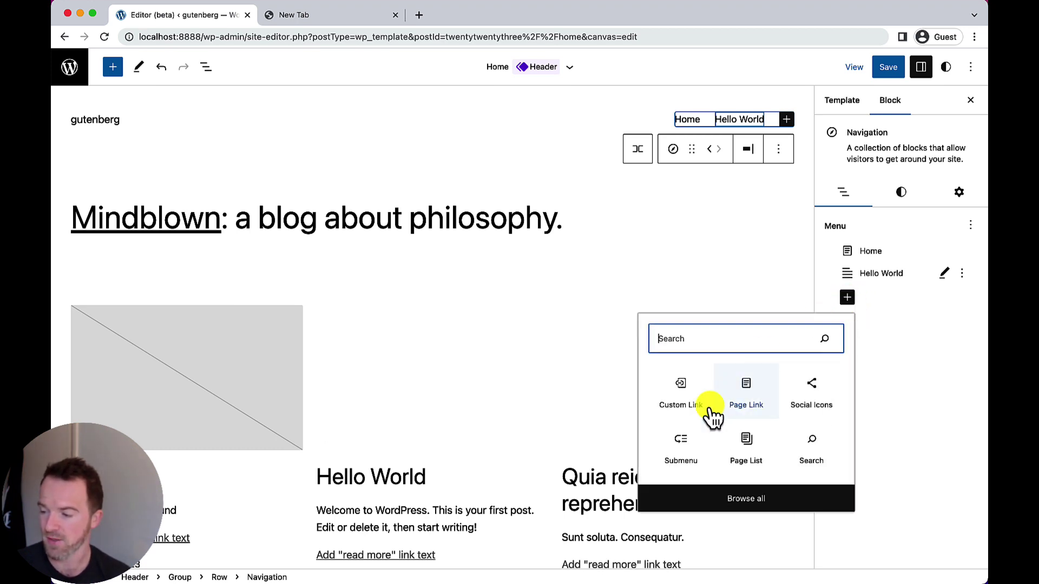
left_click(683, 403)
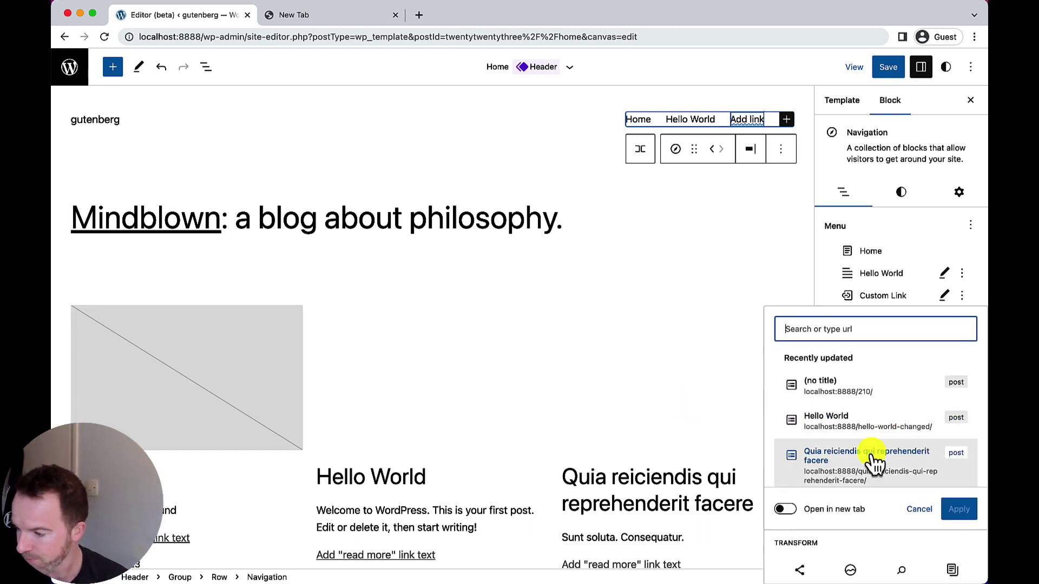
left_click(870, 455)
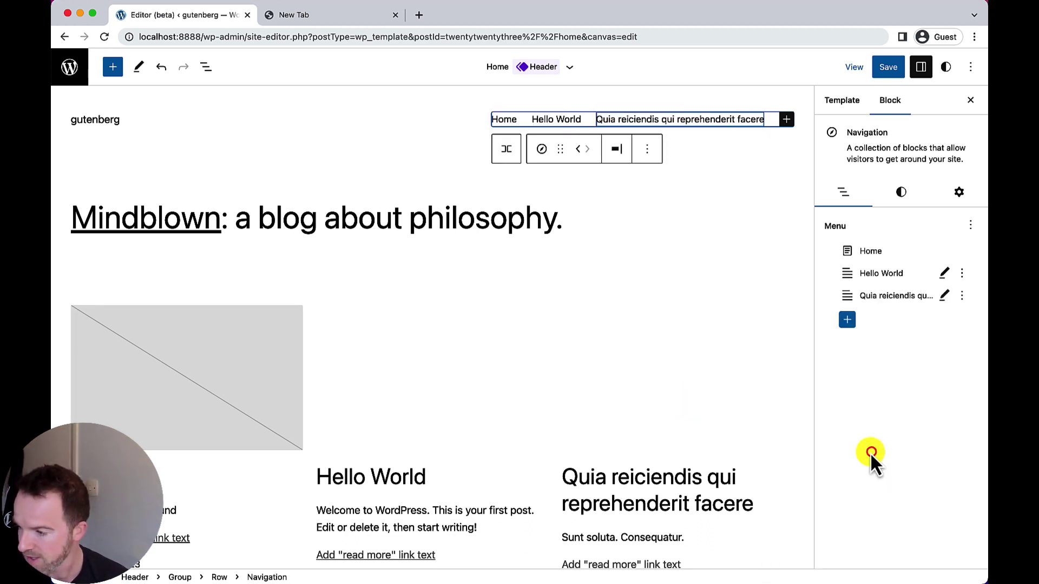
left_click(847, 320)
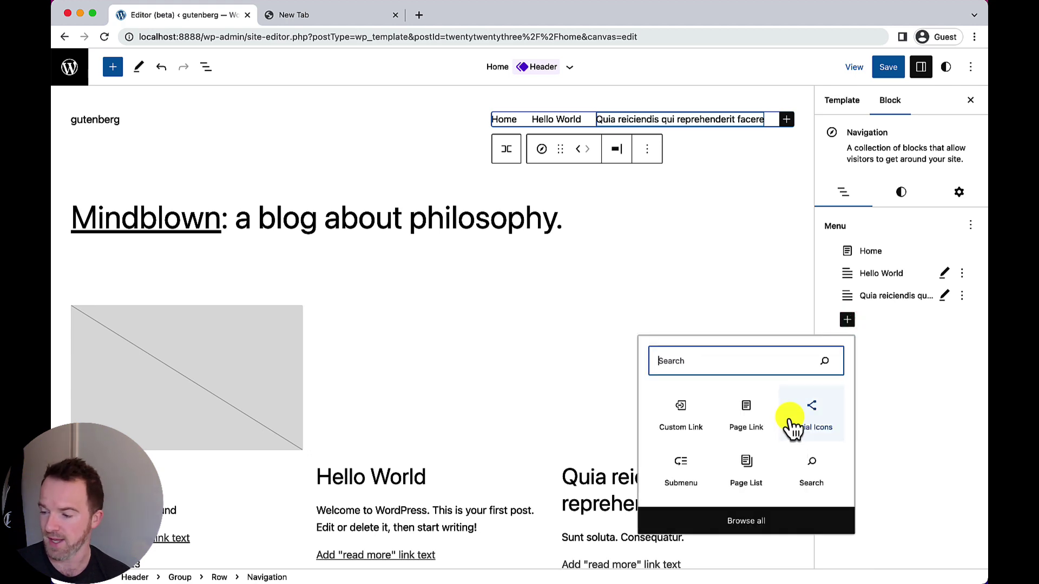
left_click(745, 418)
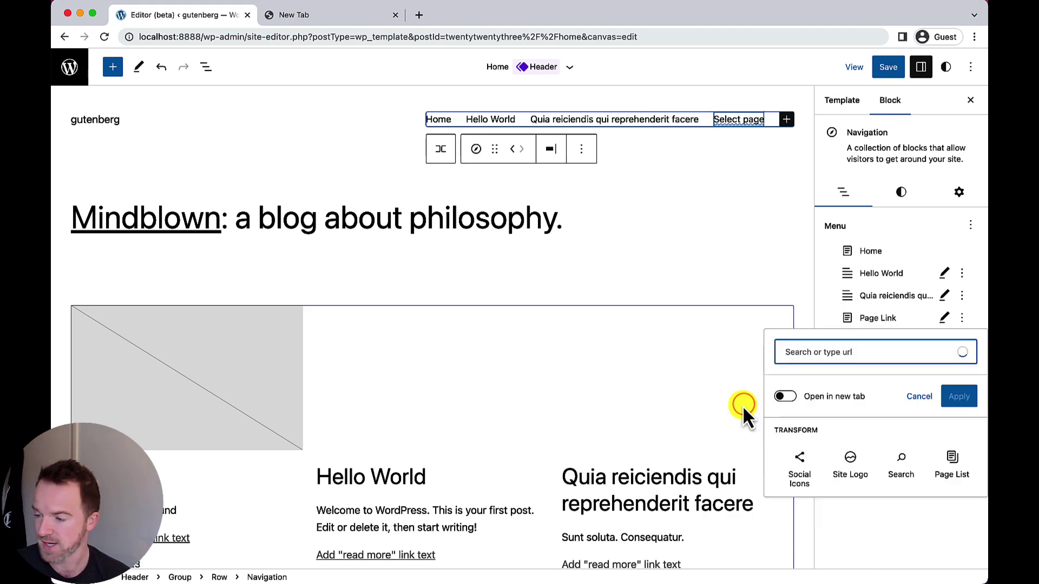
left_click(853, 412)
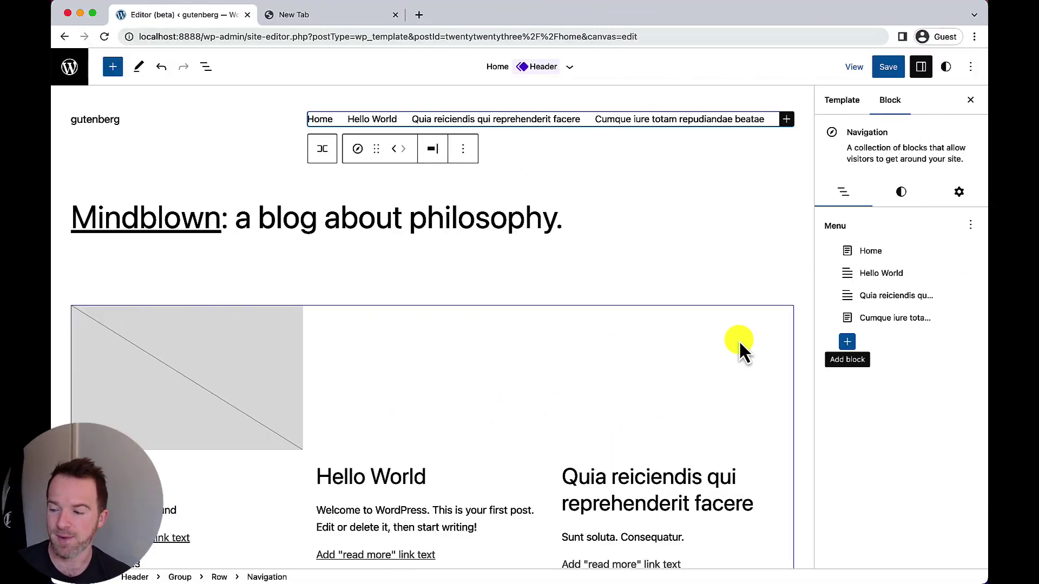
Relabel the Hello World link to About and point its URL to /about/
mouse_move(891, 328)
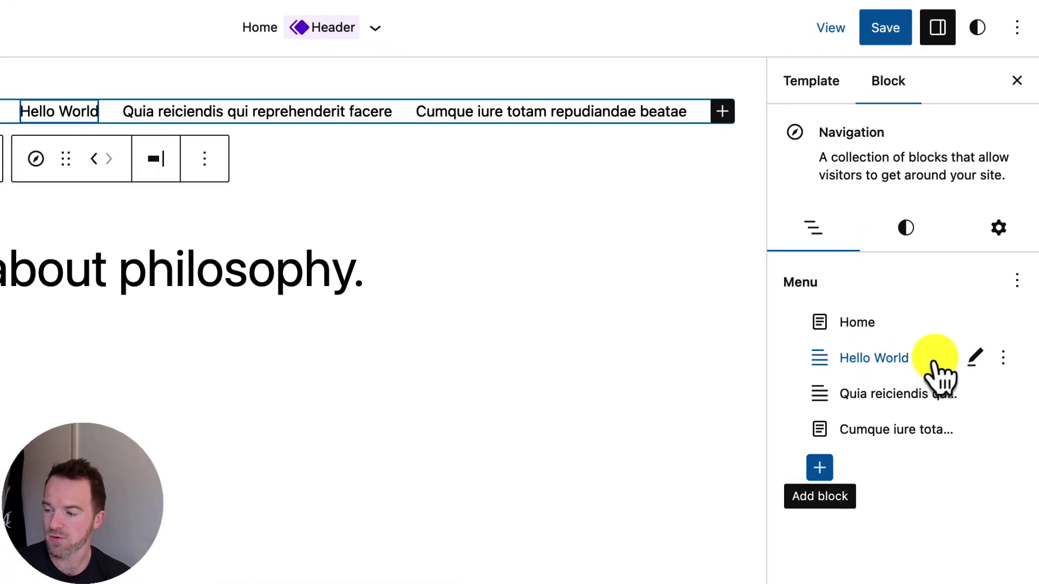
left_click(972, 360)
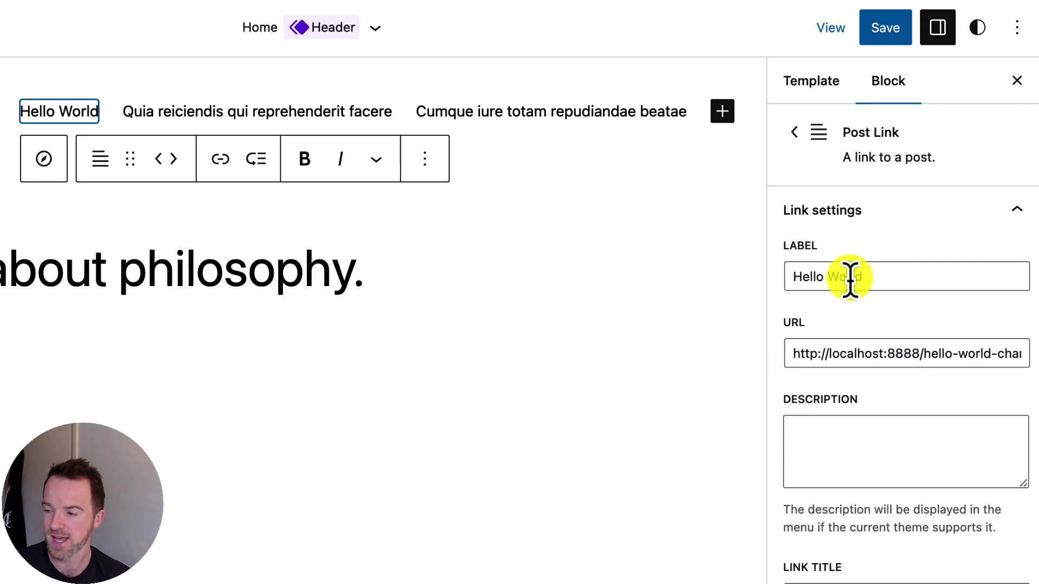
left_click_drag(895, 276, 744, 292)
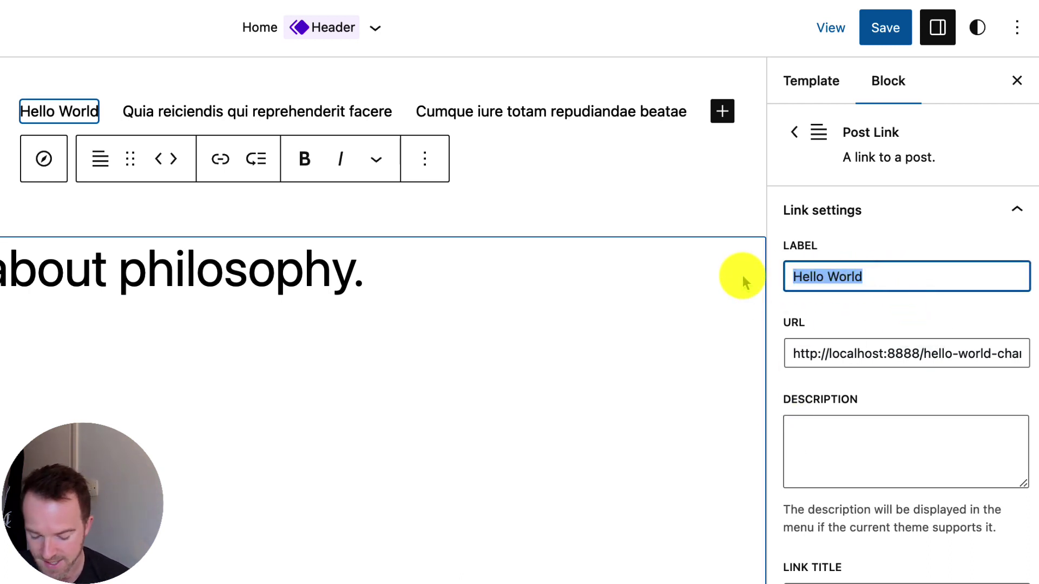
type("Ab")
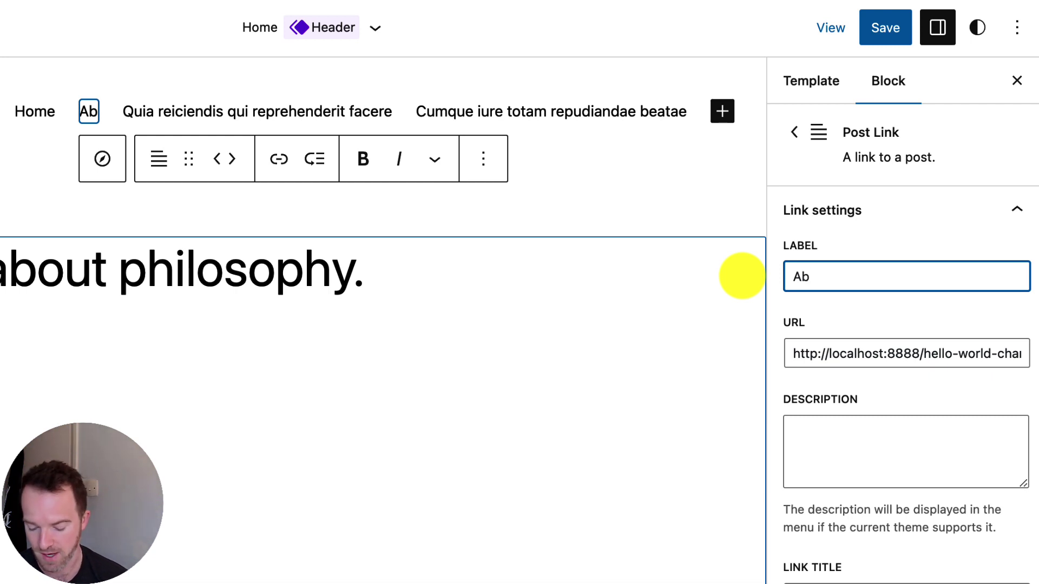
type("ou")
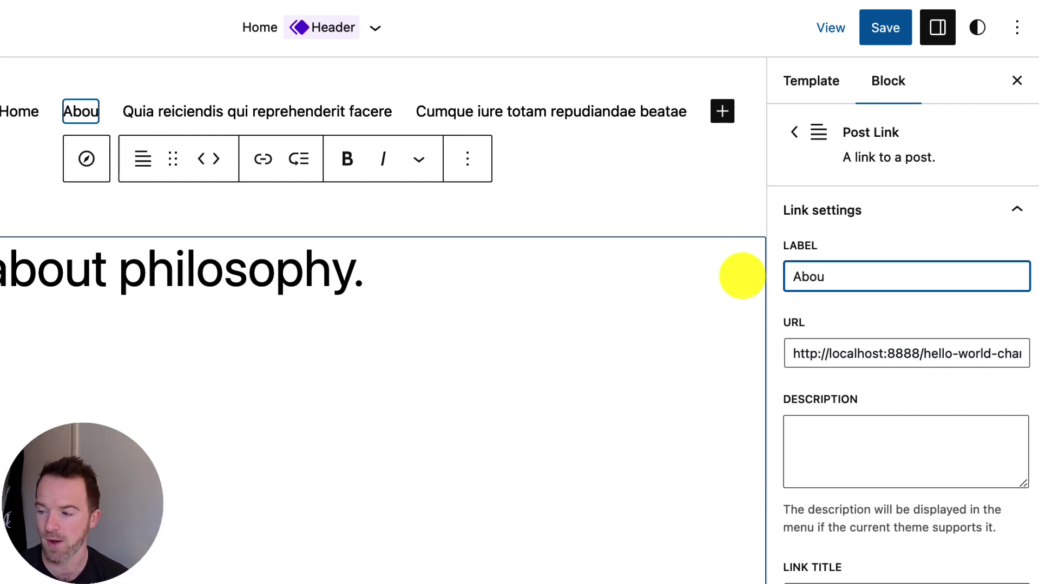
type("t")
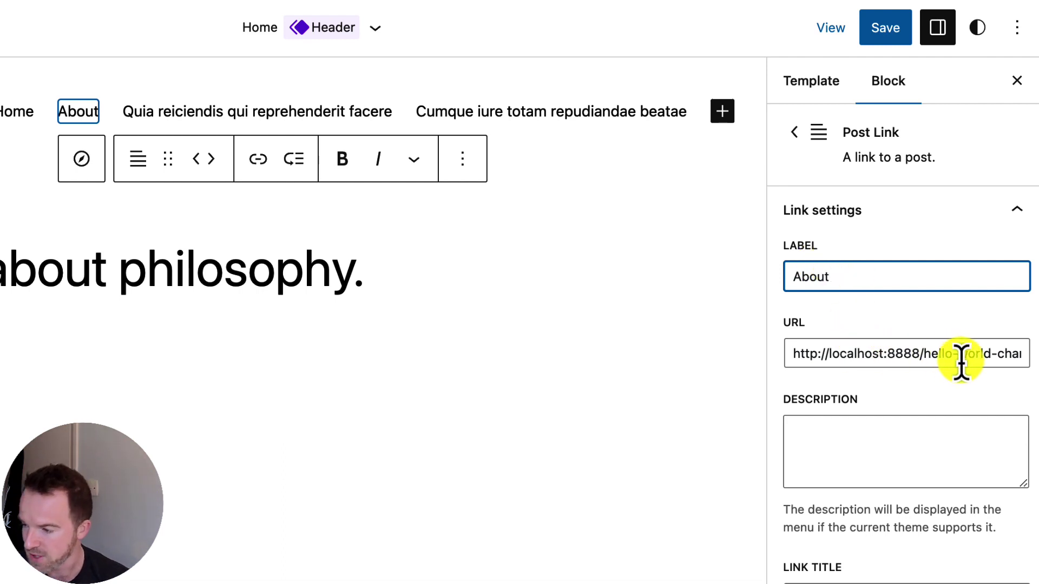
left_click_drag(925, 352, 1035, 349)
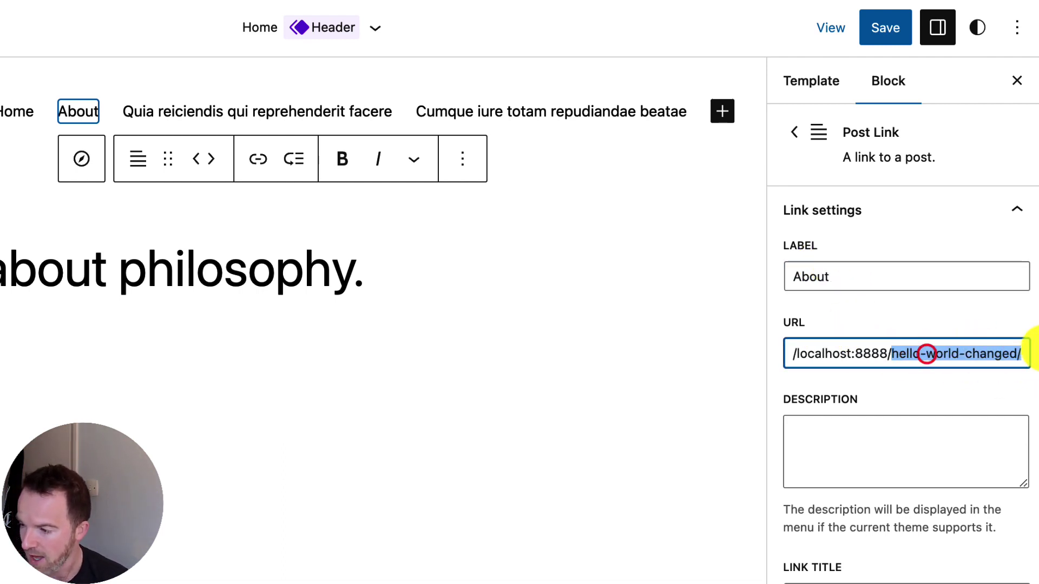
type("about")
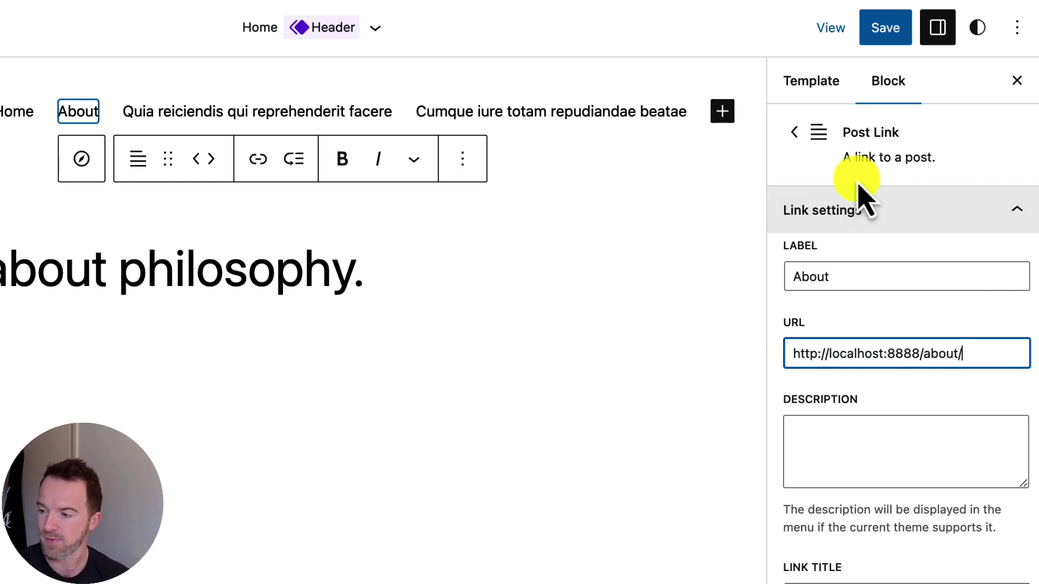
left_click(795, 135)
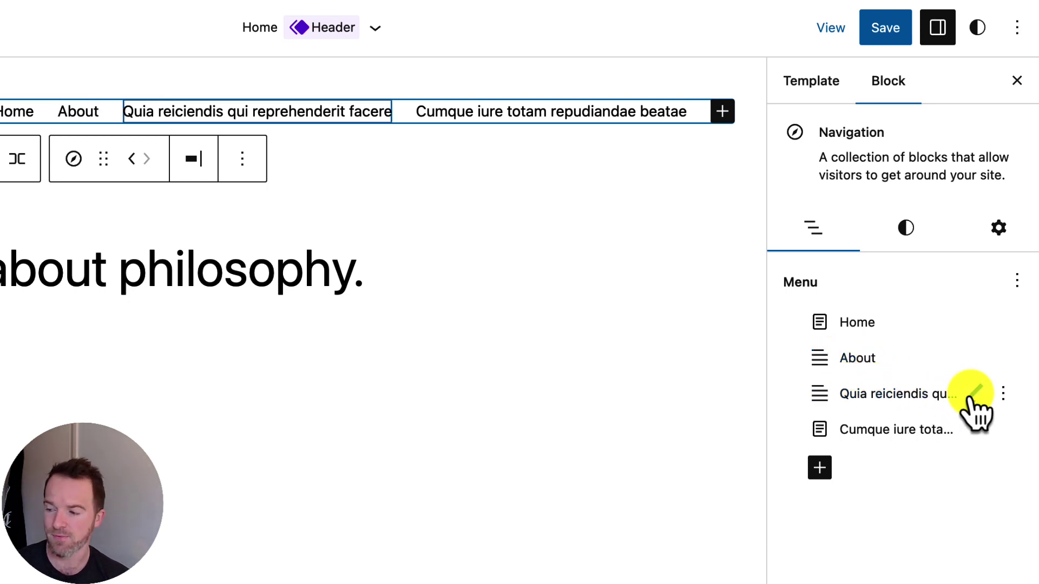
Relabel the Quia reiciendis link to Projects and the Cumque iure link to Contact
left_click(972, 391)
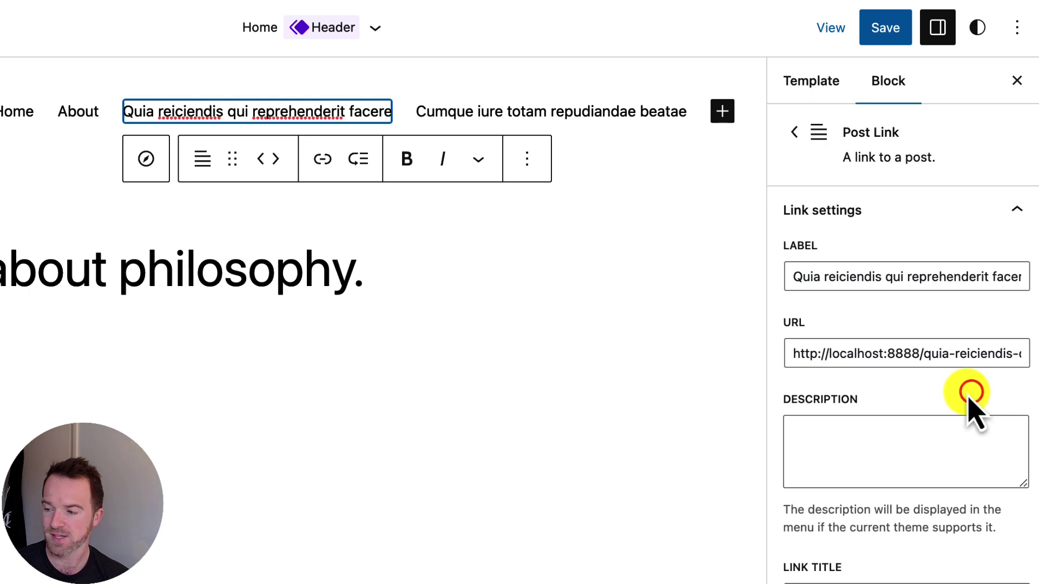
left_click(895, 283)
key("super+a")
type("Projects")
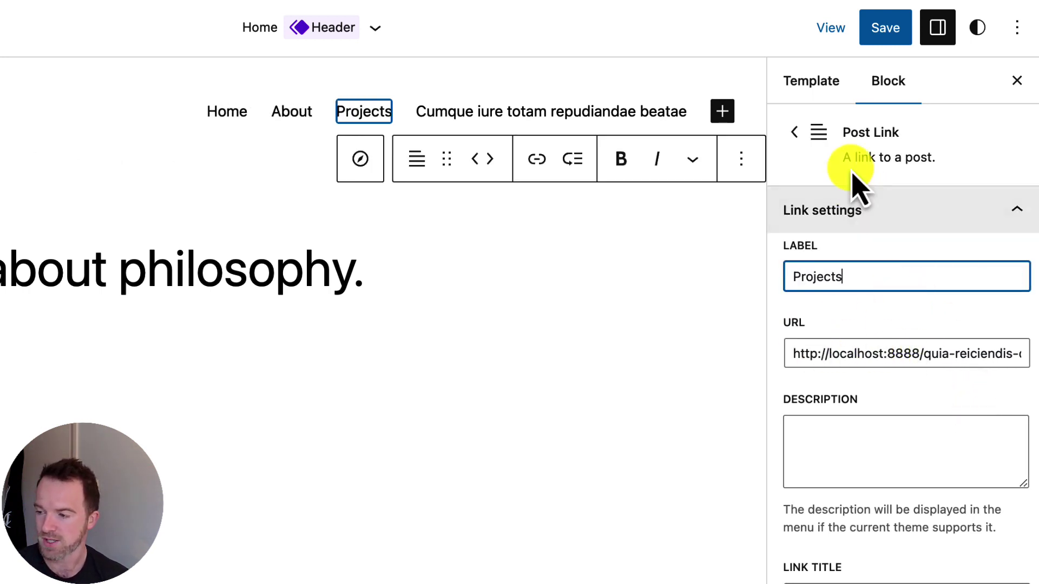
left_click(795, 131)
left_click(972, 430)
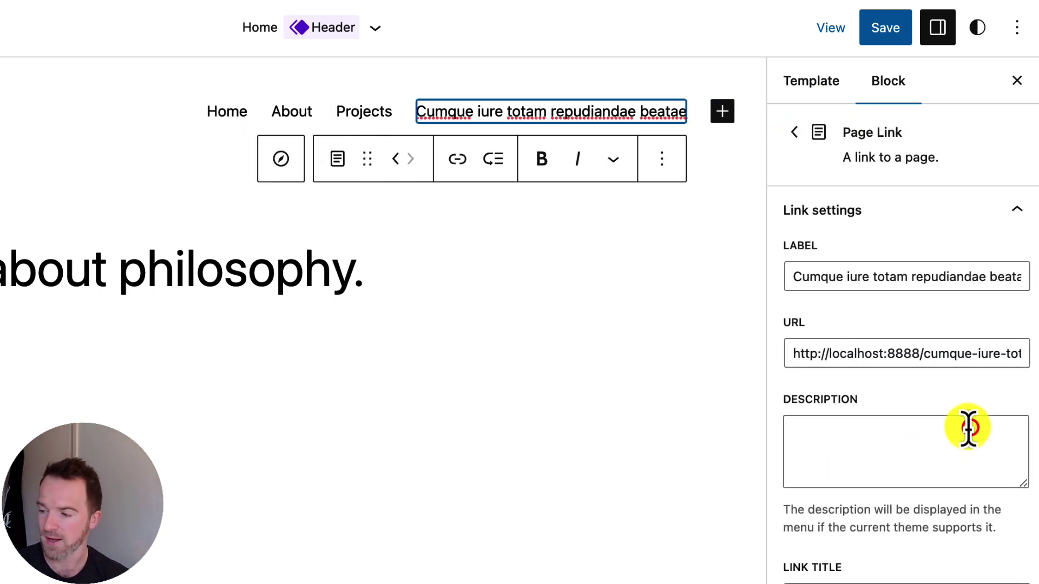
triple_click(859, 278)
type("Contact")
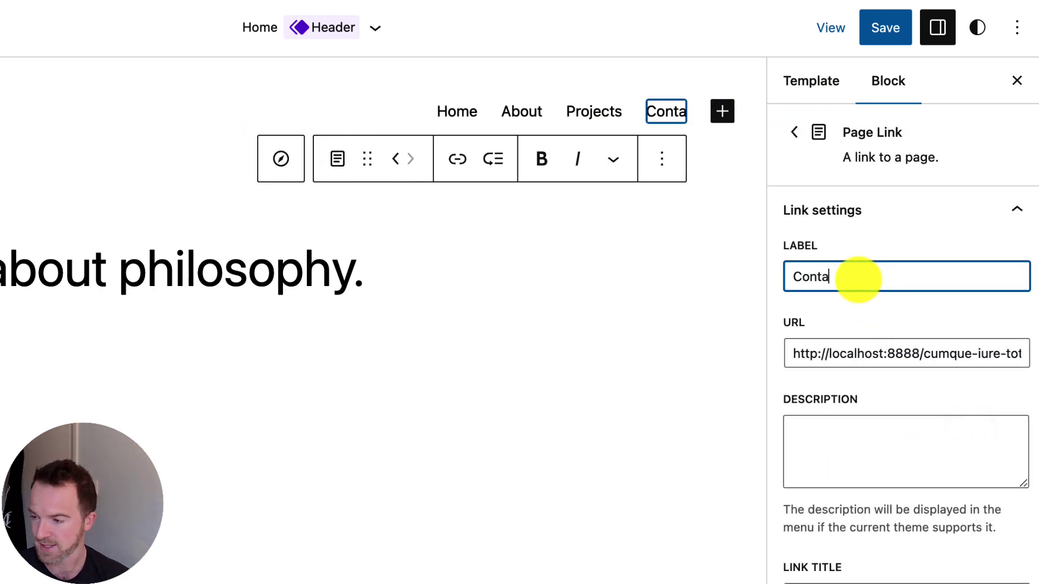
left_click(793, 133)
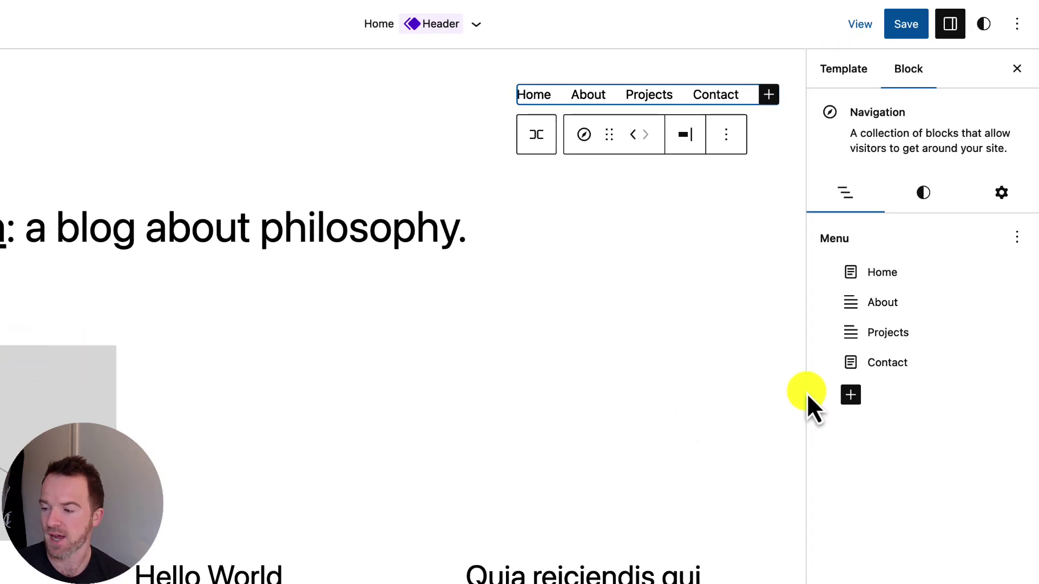
Add a Hello World submenu item under Projects, then collapse and re-expand the submenu
left_click(891, 333)
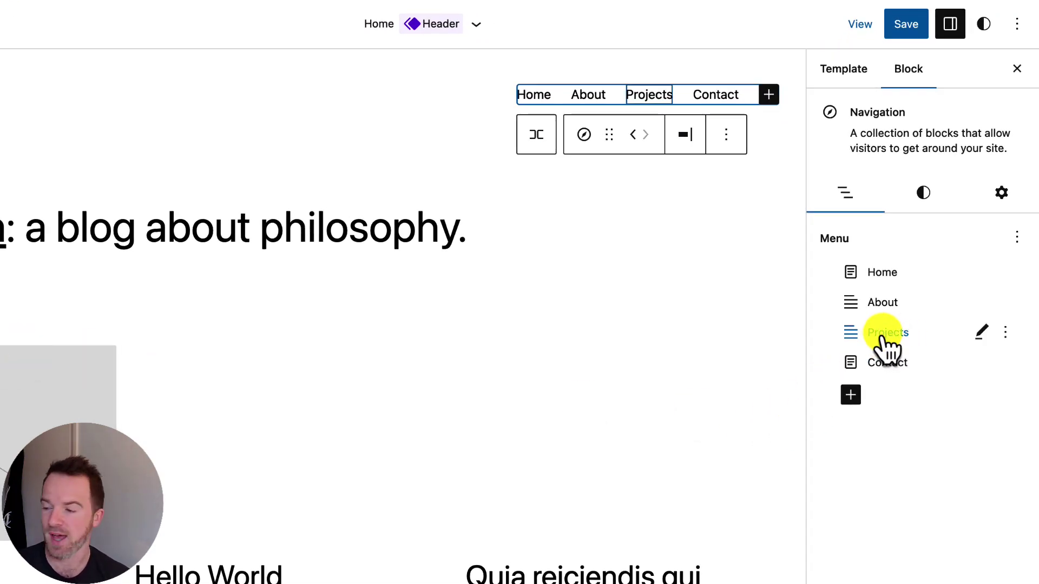
left_click(1006, 334)
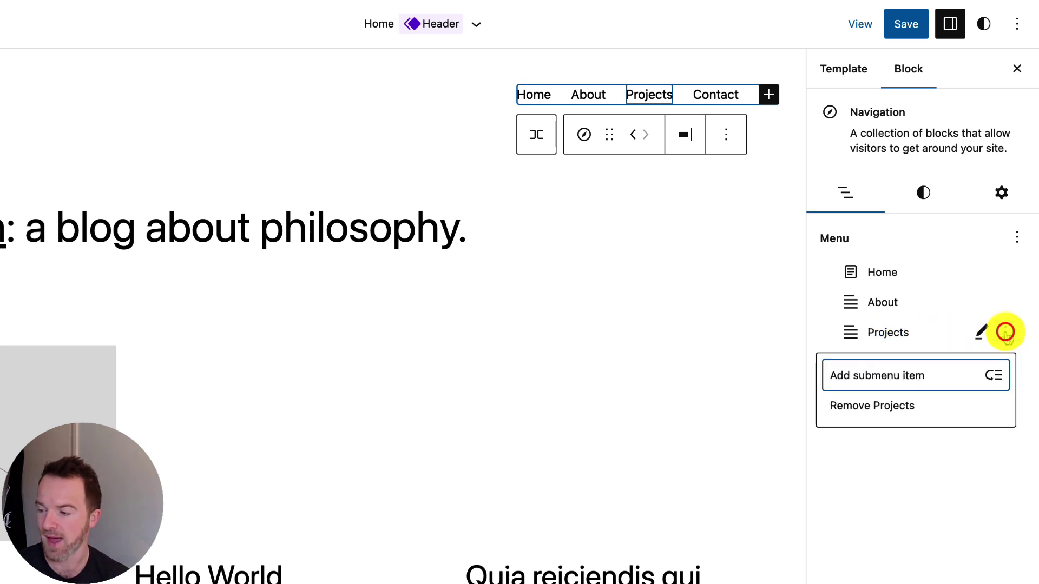
left_click(907, 377)
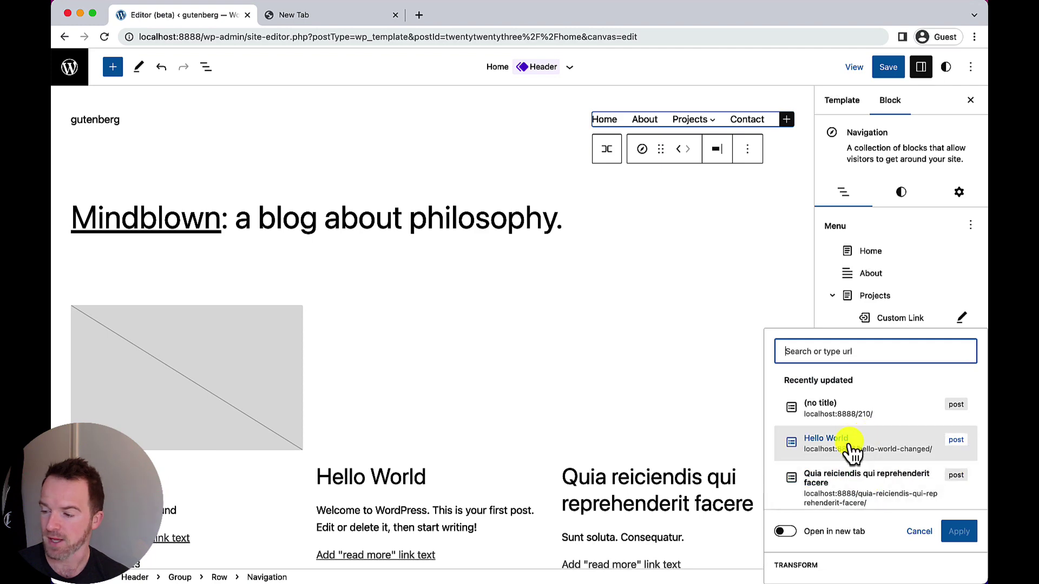
left_click(848, 437)
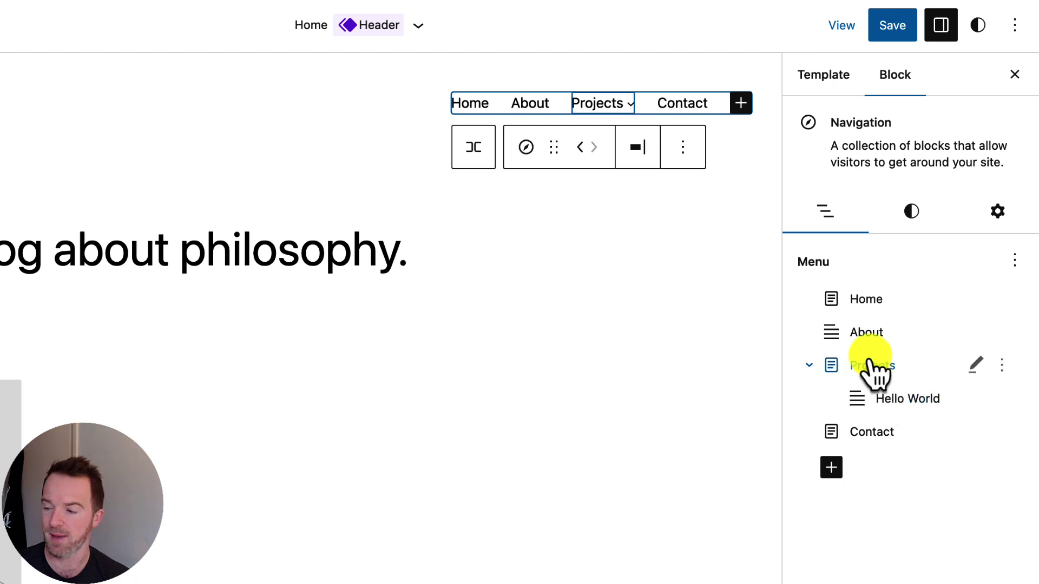
left_click(809, 364)
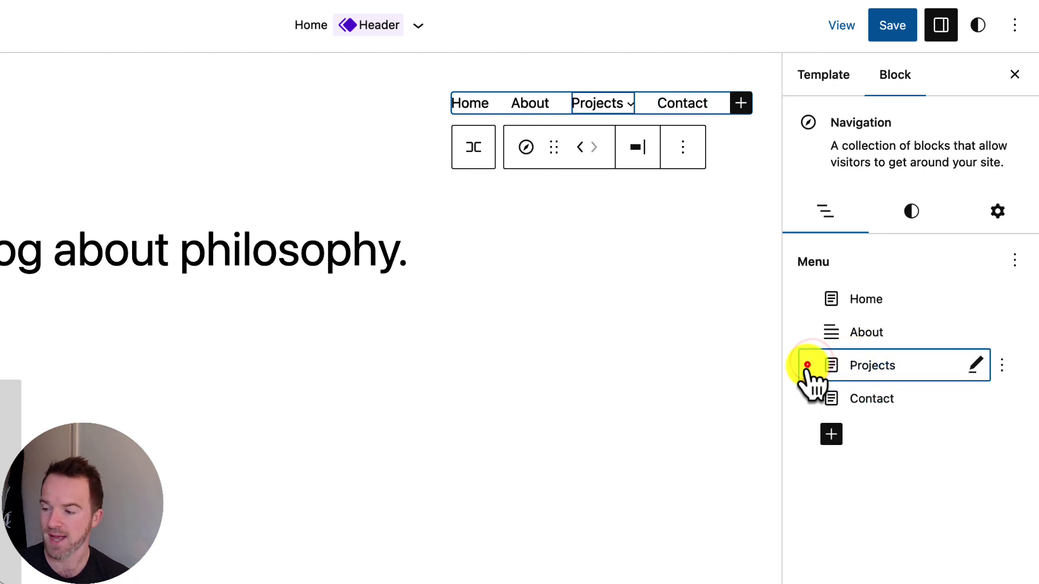
left_click(809, 364)
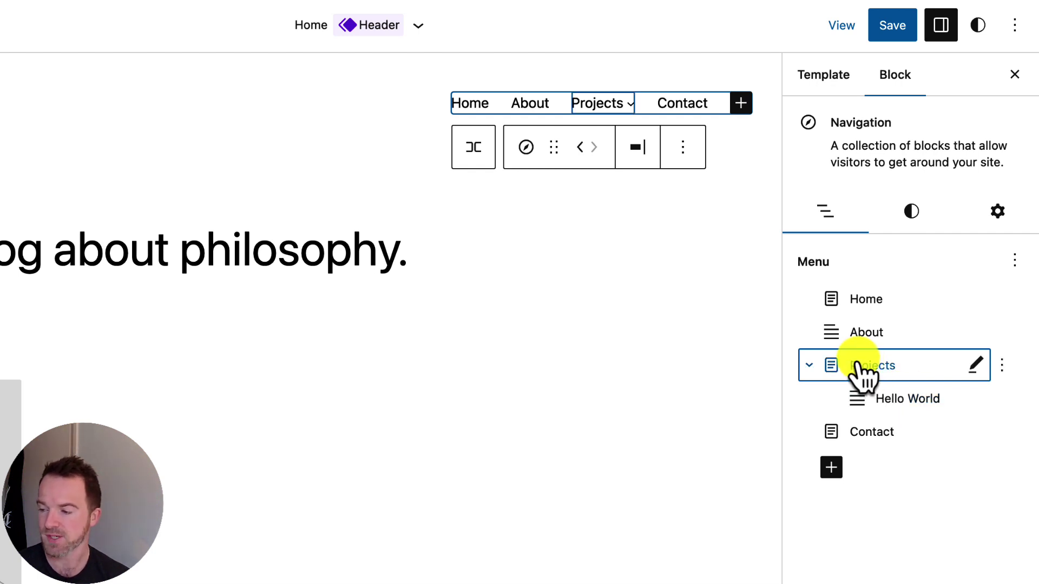
Add a second Hello World submenu item under Projects
left_click(1002, 365)
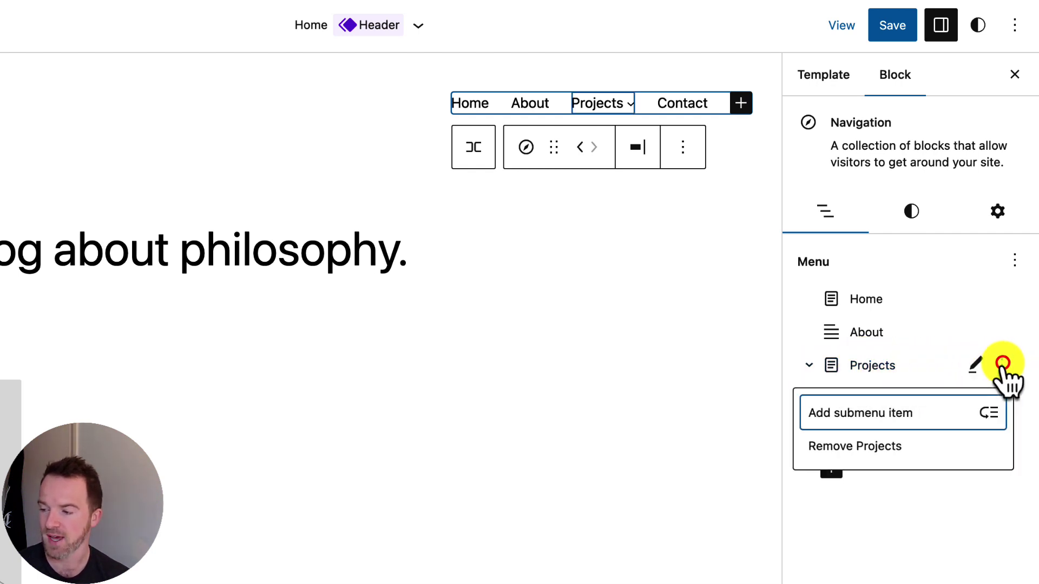
left_click(905, 414)
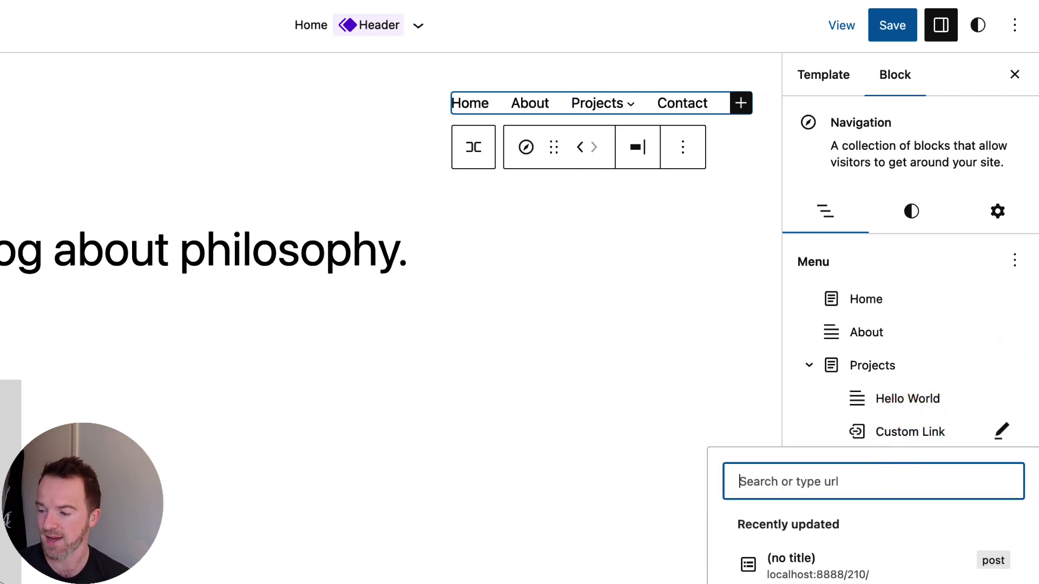
left_click(866, 574)
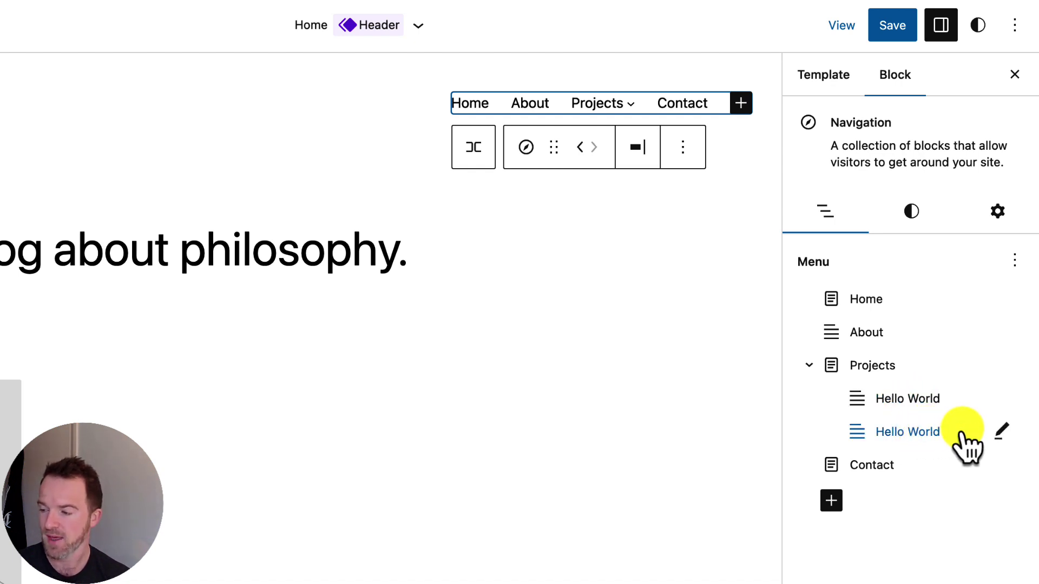
scroll(965, 437, "right", 1)
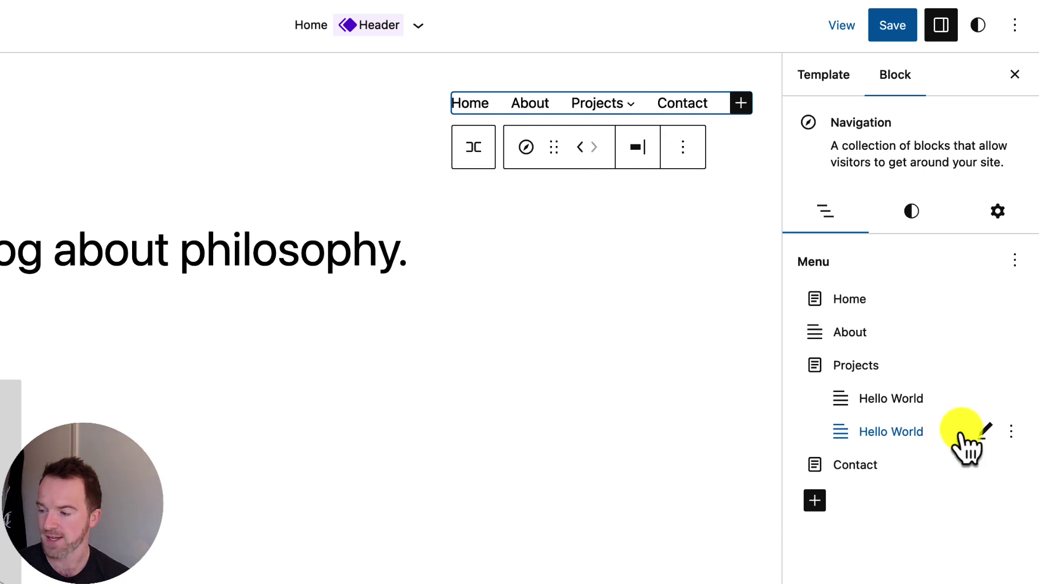
scroll(964, 443, "left", 1)
scroll(963, 438, "right", 1)
Nest a Quia reiciendis post link under the second Hello World item
left_click(1010, 434)
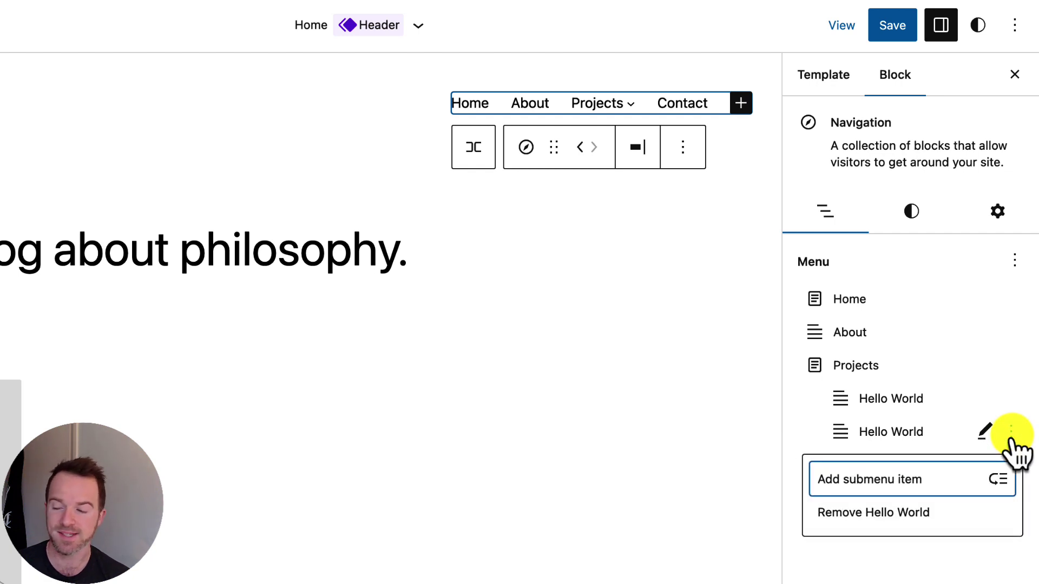
left_click(914, 479)
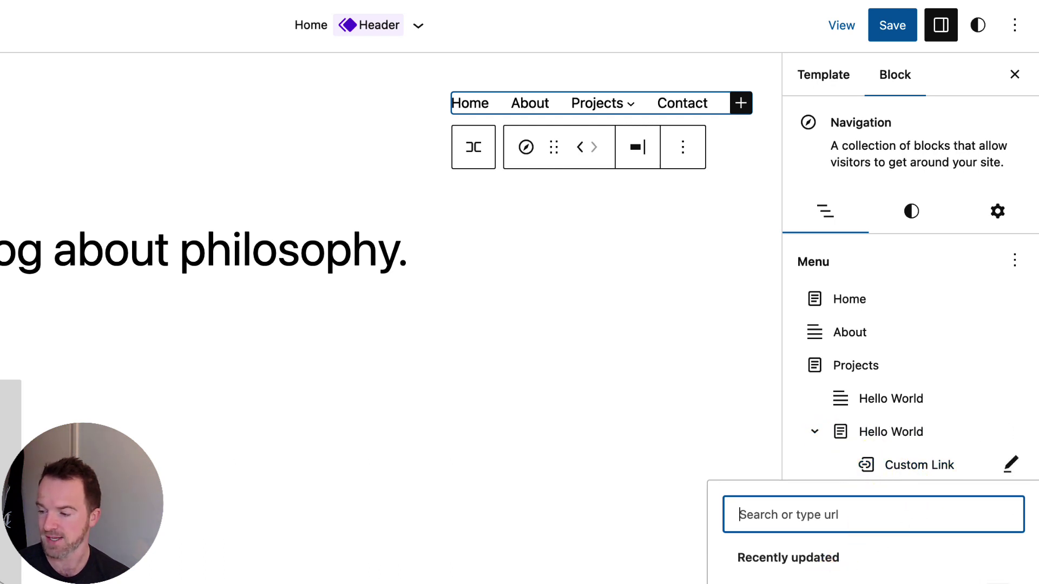
left_click(807, 366)
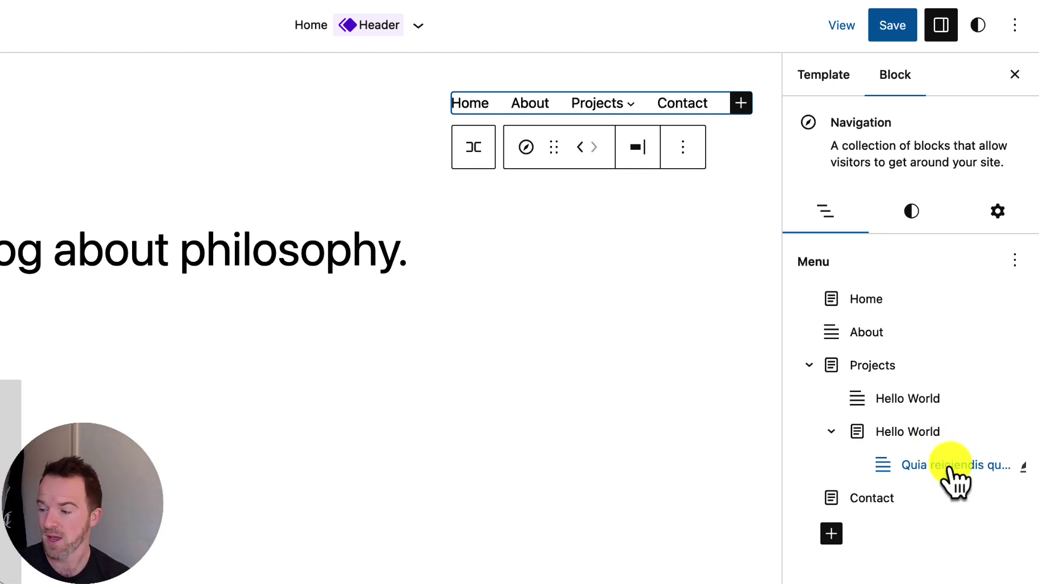
scroll(955, 476, "right", 2)
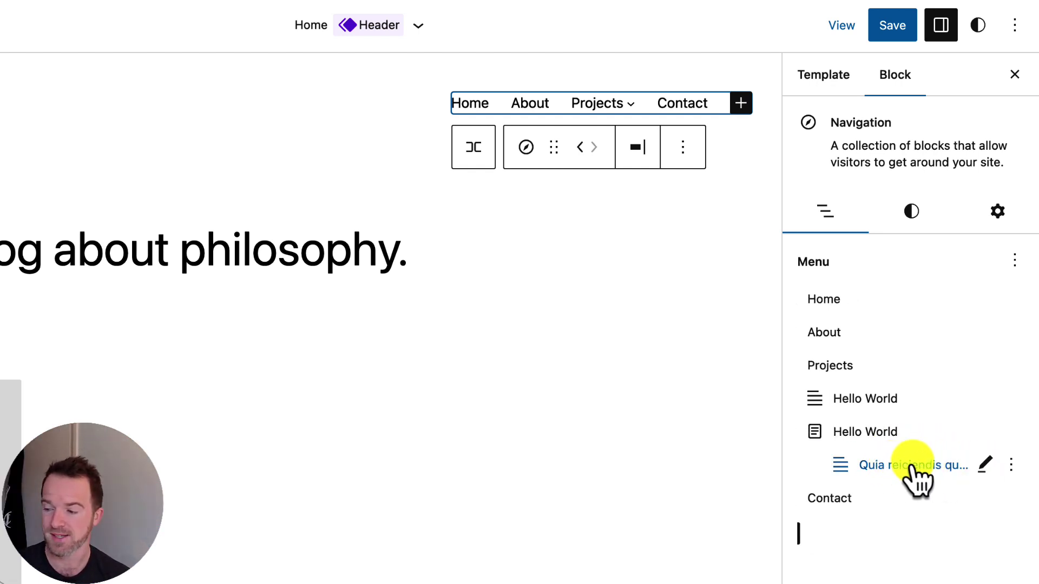
Replace the nested Quia reiciendis link's label with 'Changed'
left_click(985, 465)
left_click(839, 255)
triple_click(839, 255)
type("Changed")
left_click(808, 123)
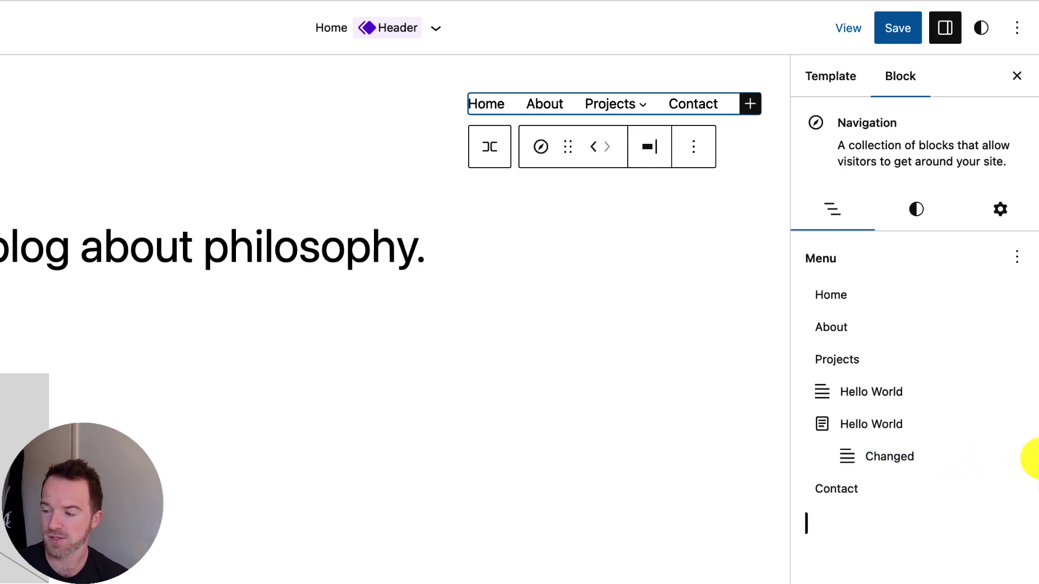
Delete the Changed link, then both Hello World entries, from the Projects submenu
left_click(1013, 457)
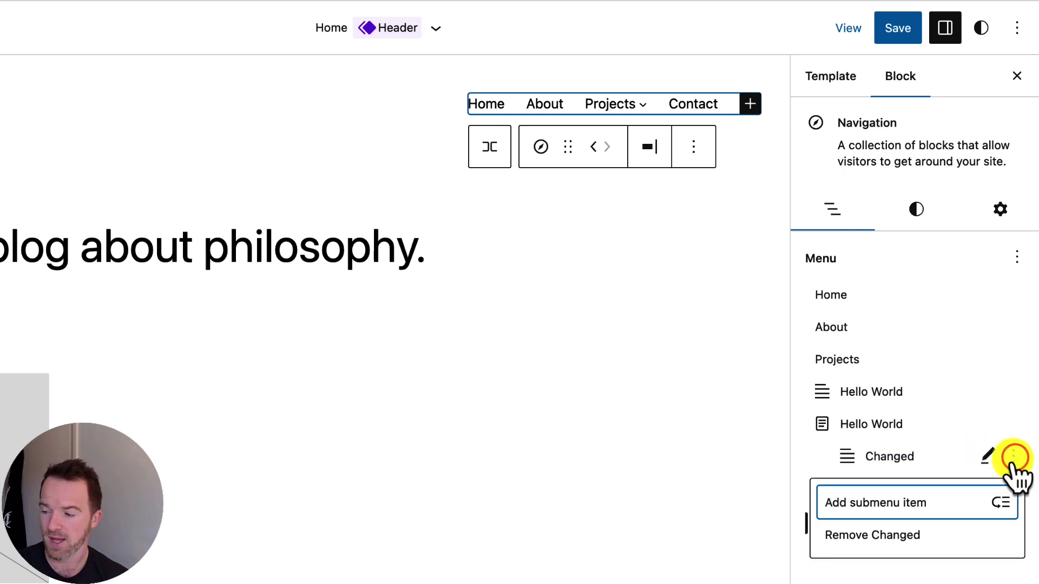
left_click(907, 536)
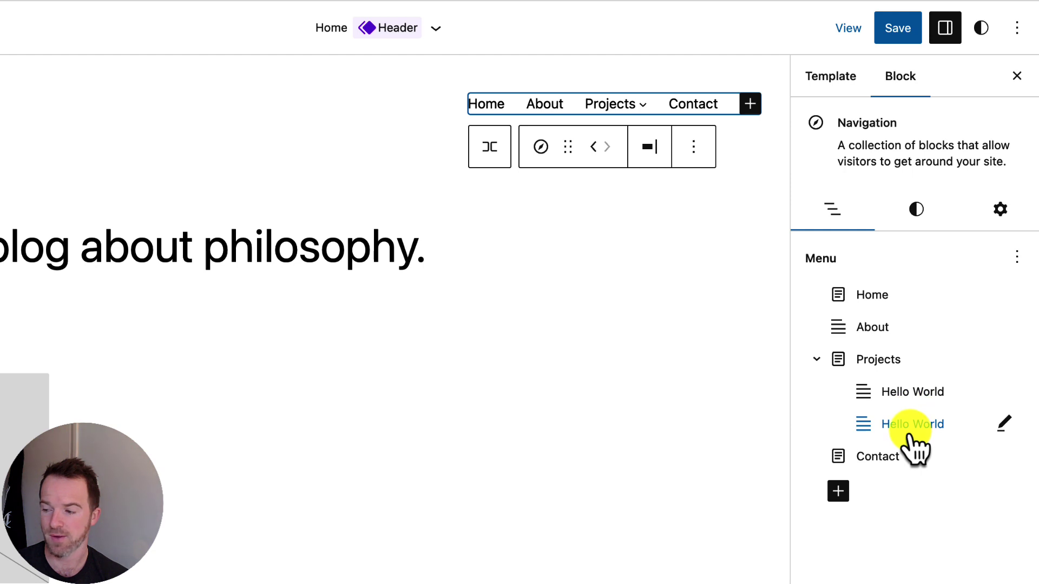
scroll(1012, 403, "right", 2)
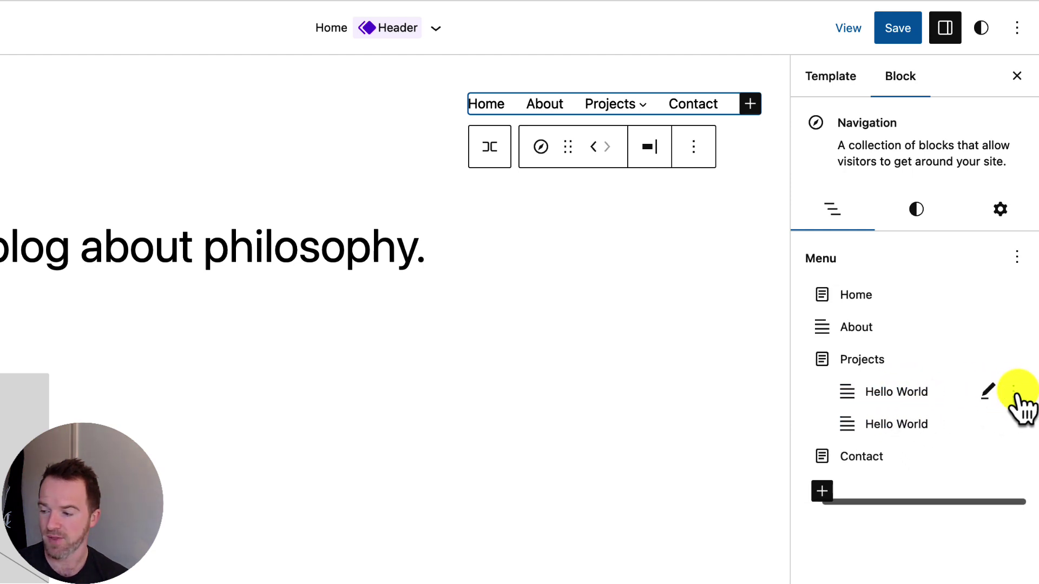
left_click(1014, 397)
left_click(920, 474)
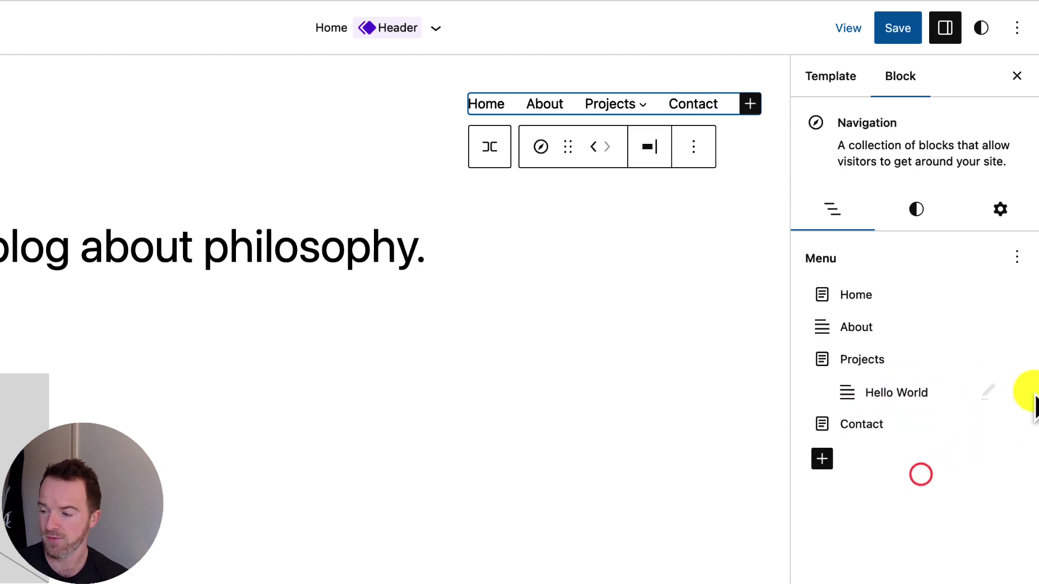
left_click(1015, 395)
left_click(887, 475)
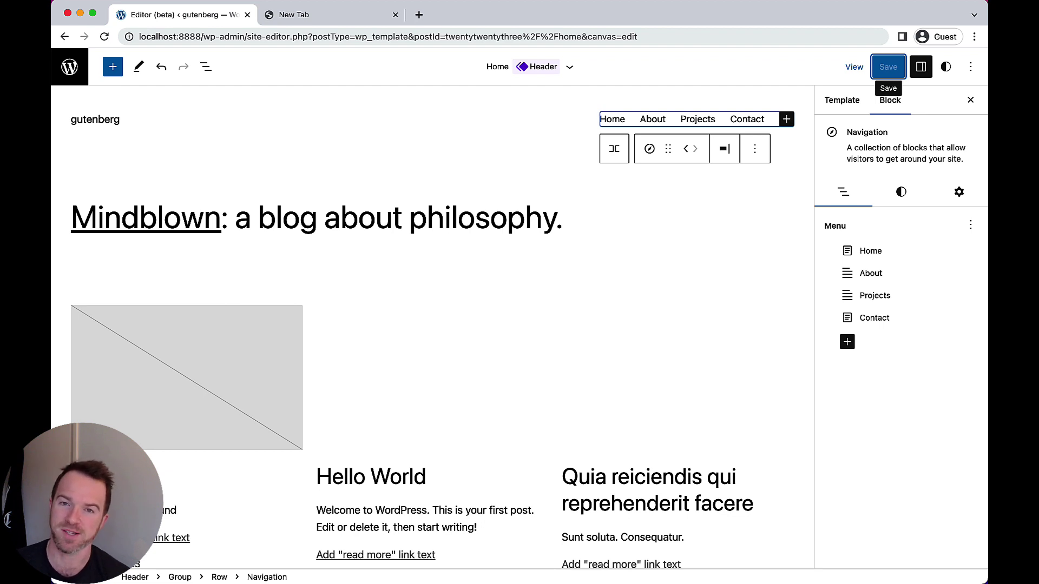
Append an empty custom link and a Hello World post link after Contact
left_click(786, 120)
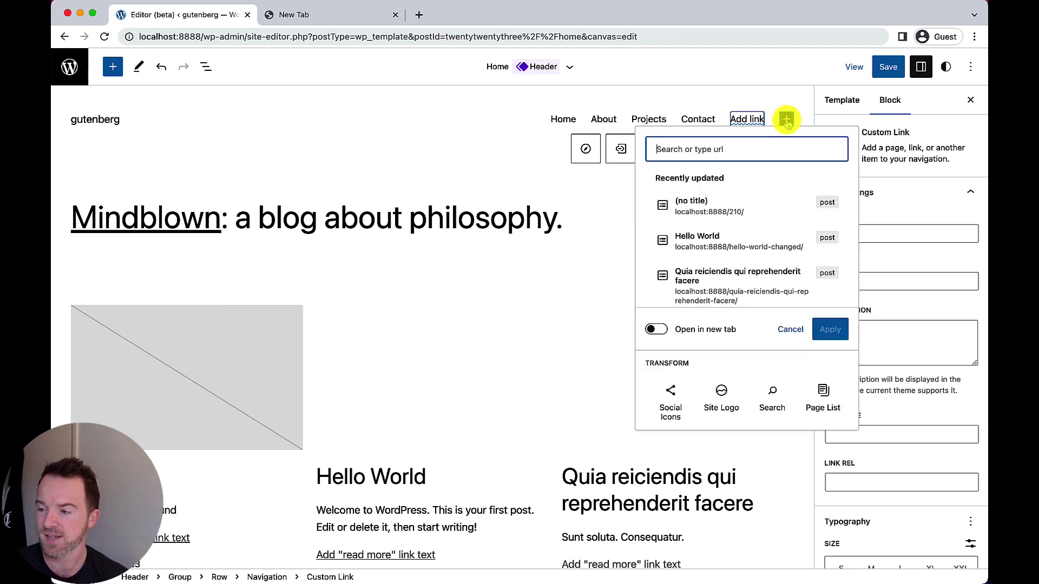
left_click(879, 134)
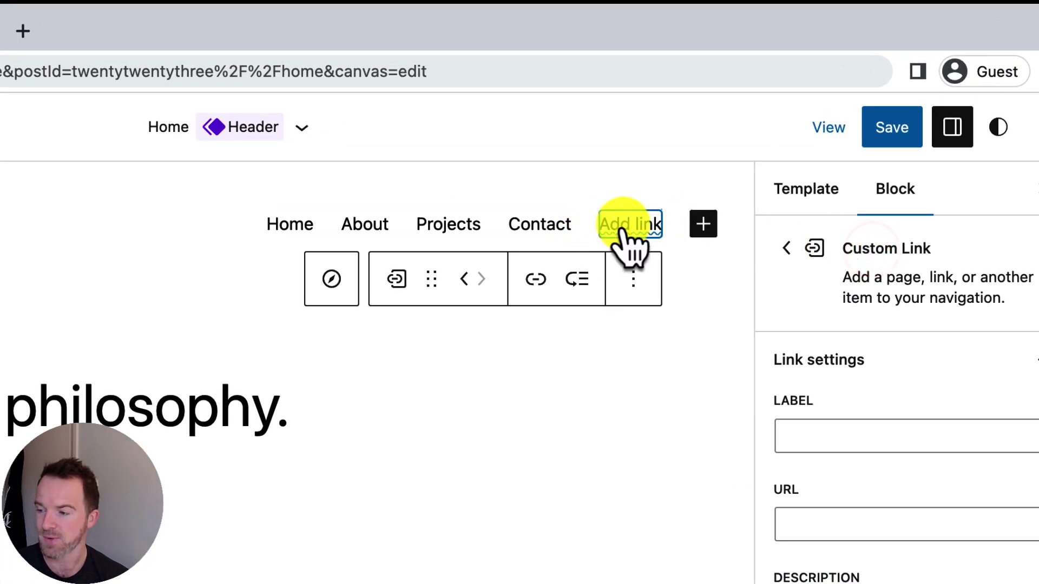
left_click(701, 225)
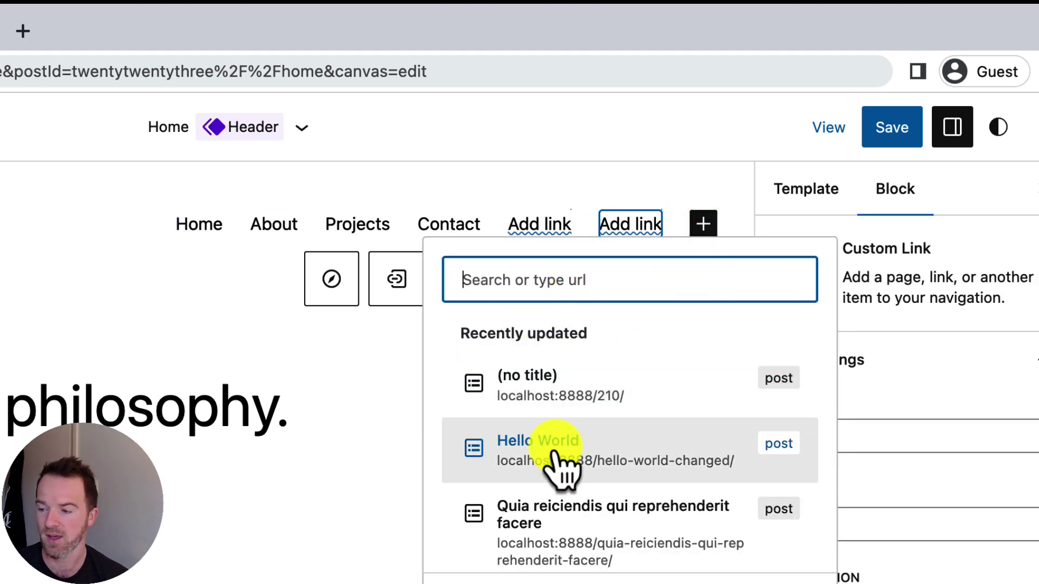
left_click(557, 454)
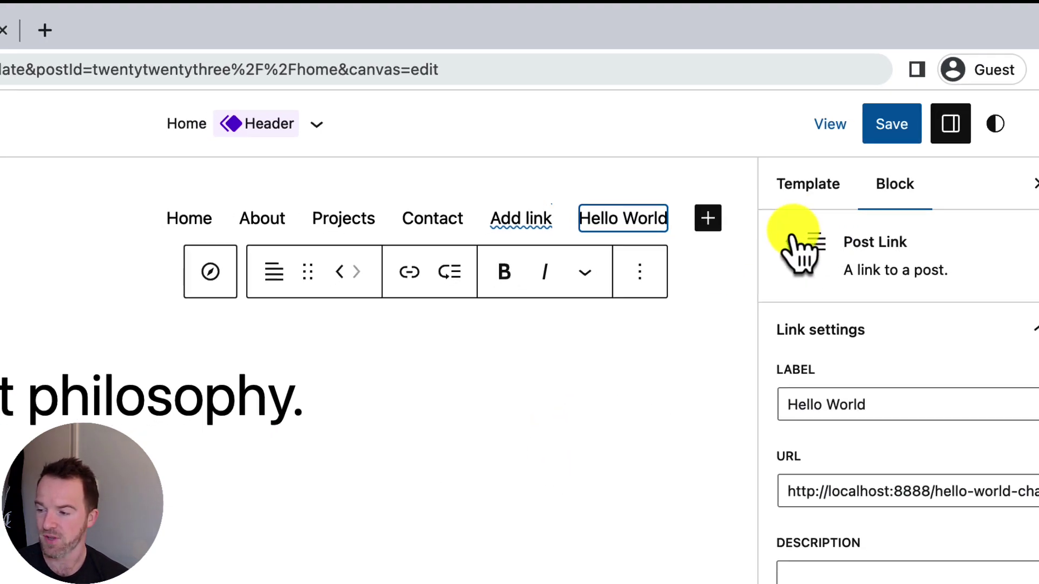
left_click(787, 248)
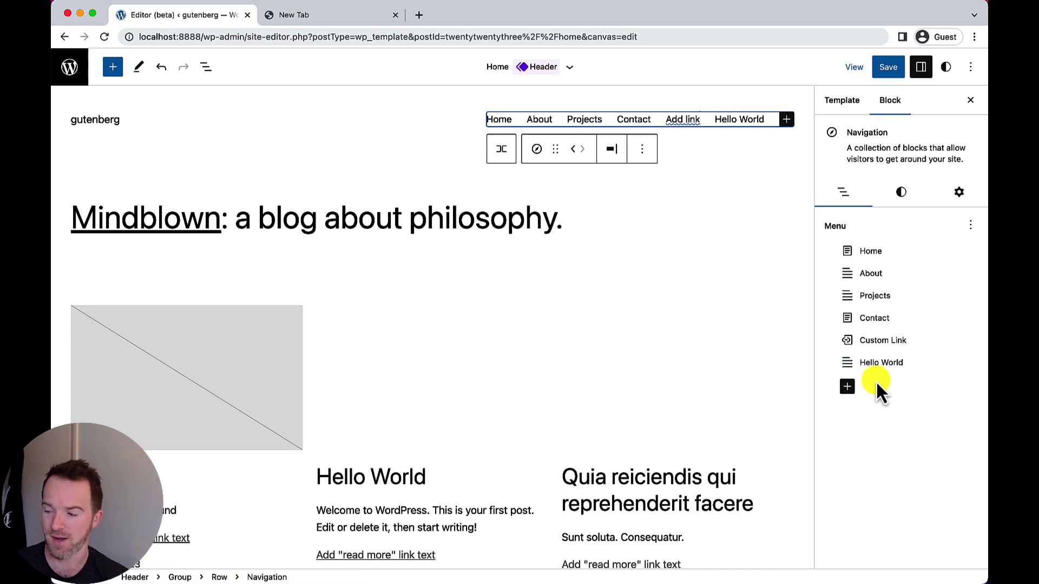
Insert a Site Logo block into the header menu and move it between Projects and Contact
left_click(847, 387)
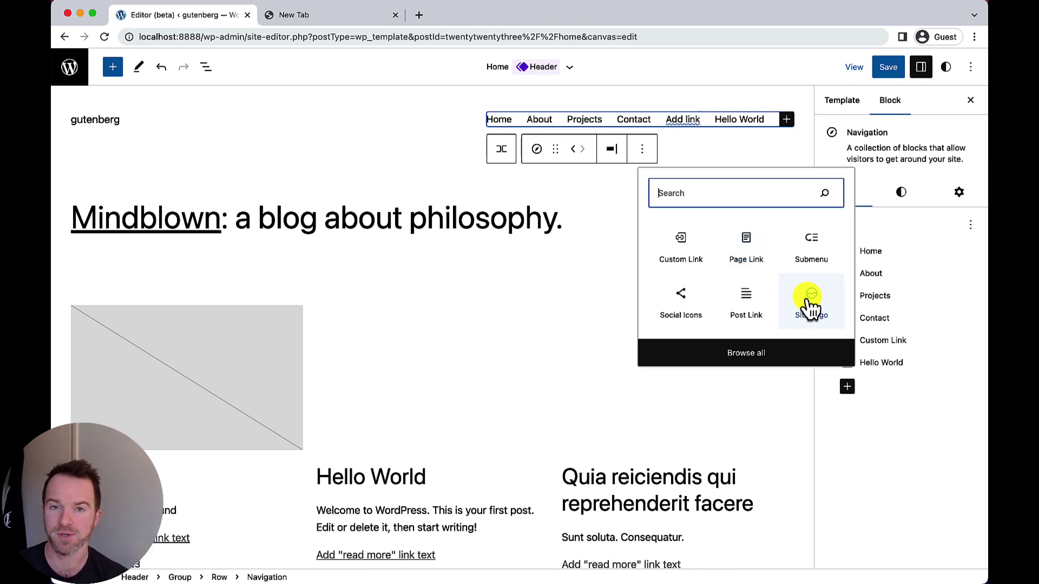
left_click(811, 303)
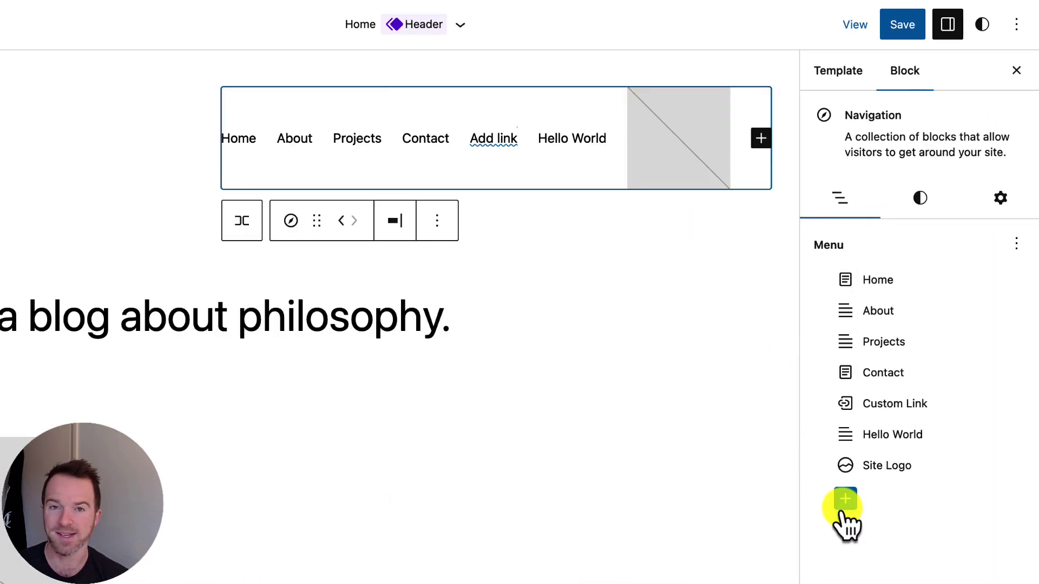
left_click(880, 465)
left_click_drag(880, 465, 877, 364)
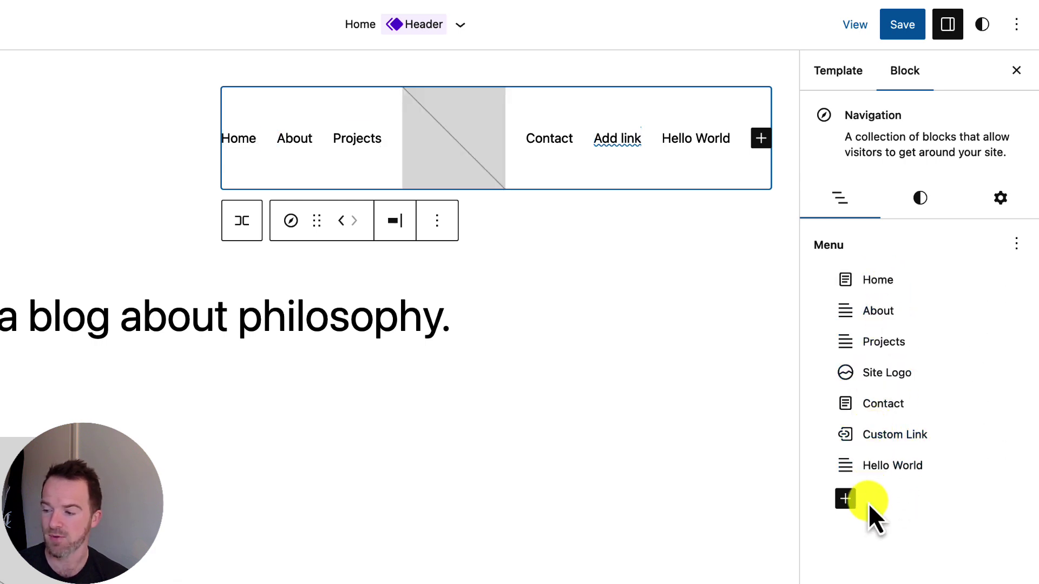
Insert a Social Icons block into the header menu and move it above Home
left_click(844, 500)
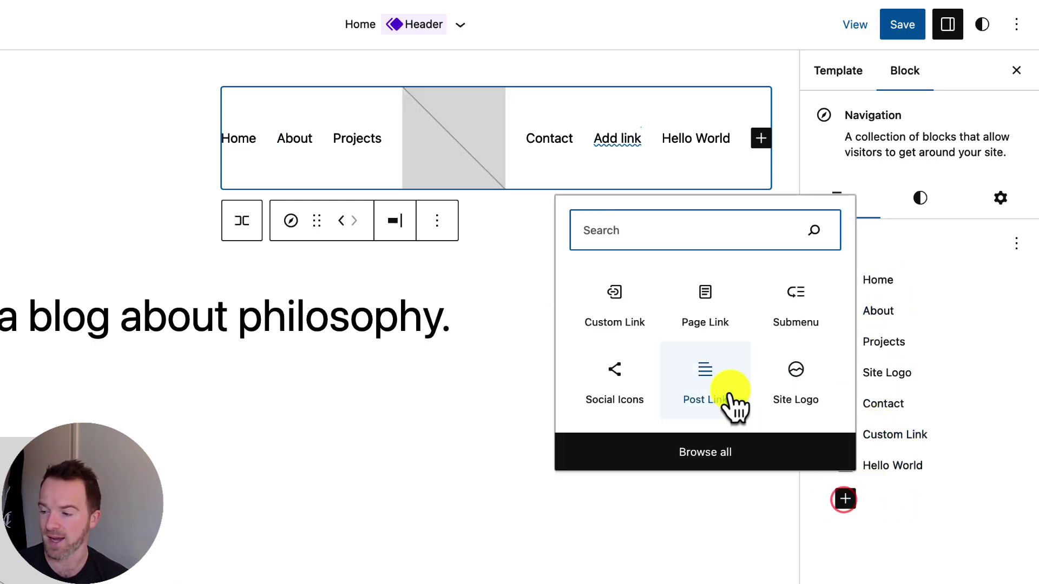
left_click(621, 381)
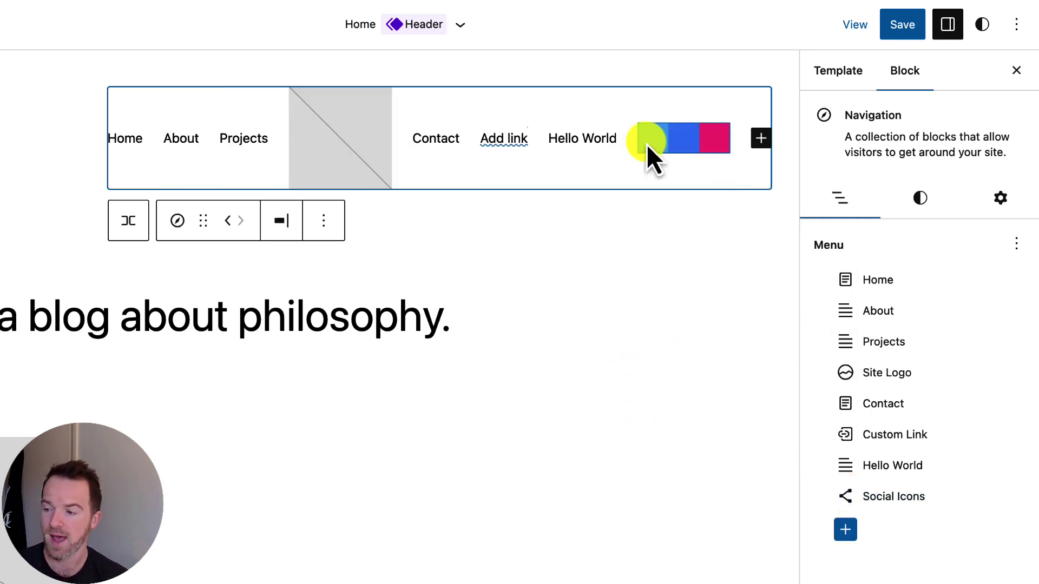
left_click_drag(939, 496, 897, 272)
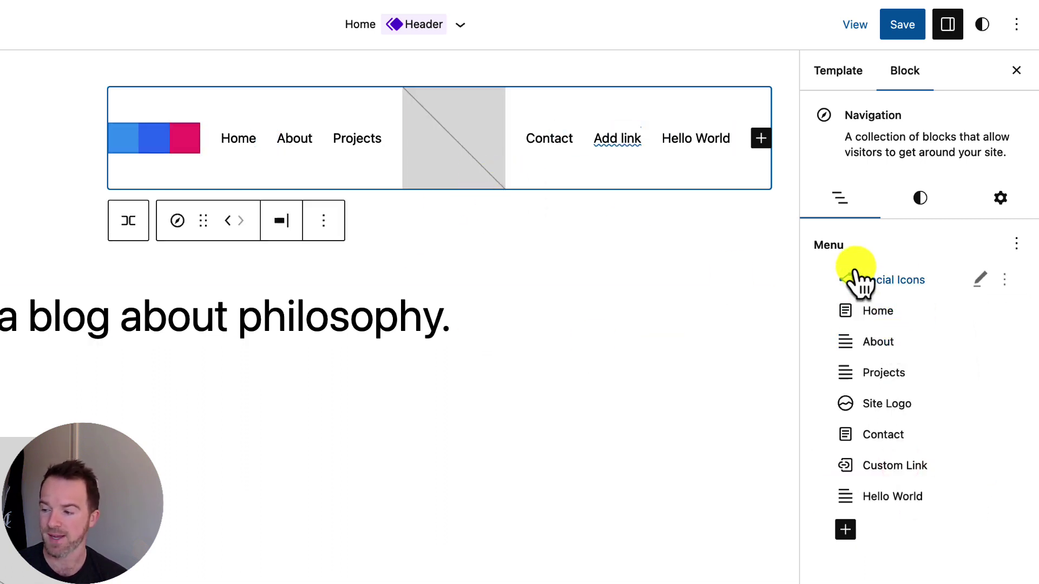